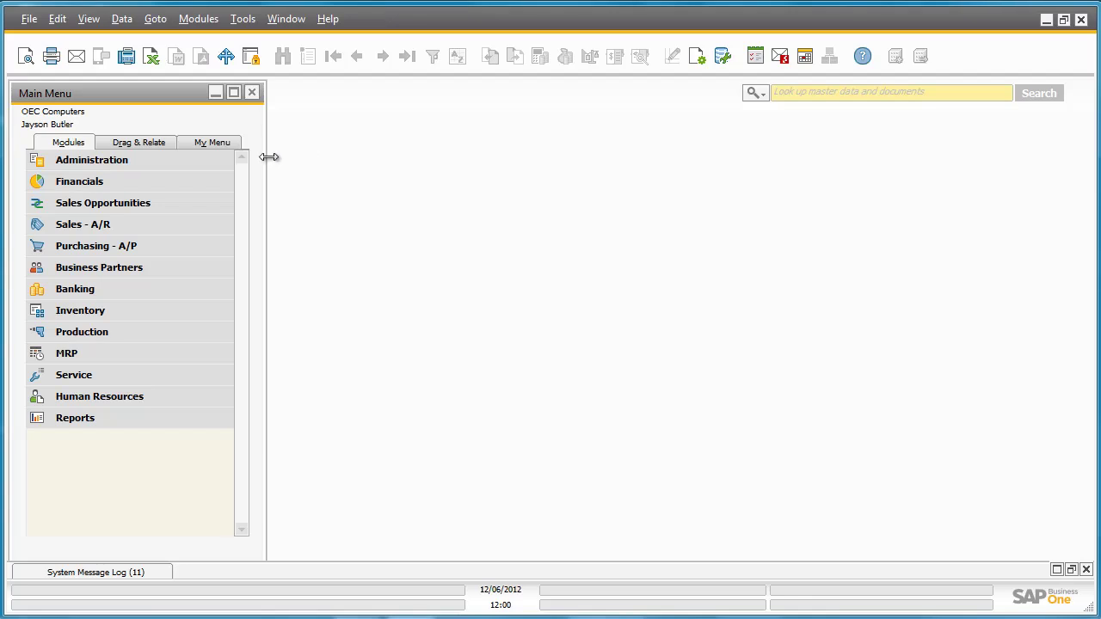
Step: Start a new Goods Receipt PO in Purchasing - A/P and choose CTI Computers as the vendor
{"action": "left_click", "coordinate": [207, 247]}
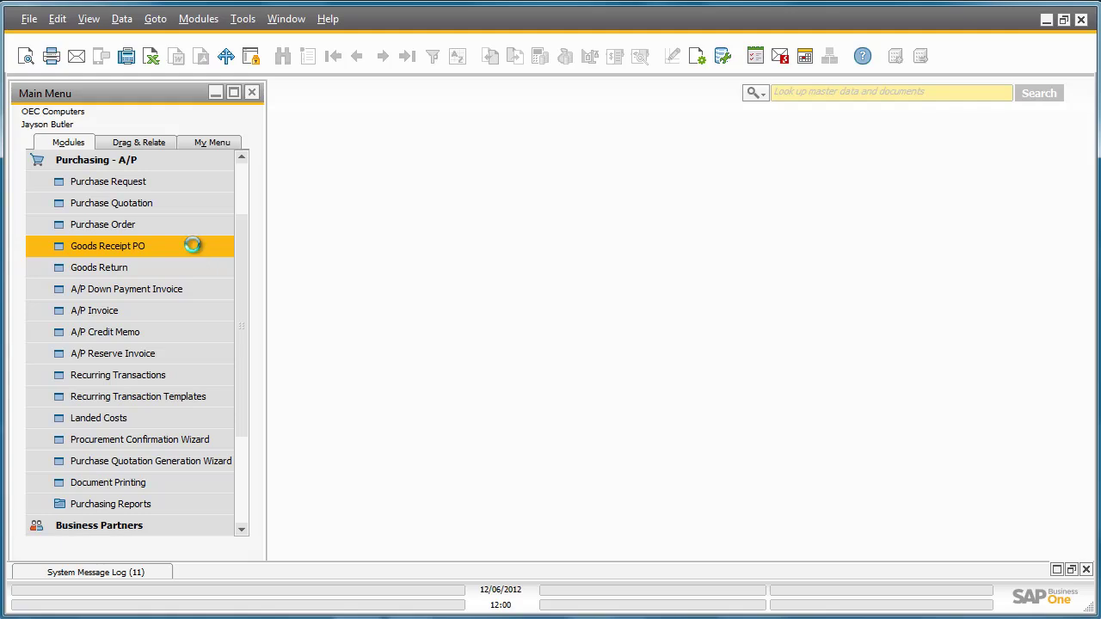
{"action": "left_click", "coordinate": [193, 249]}
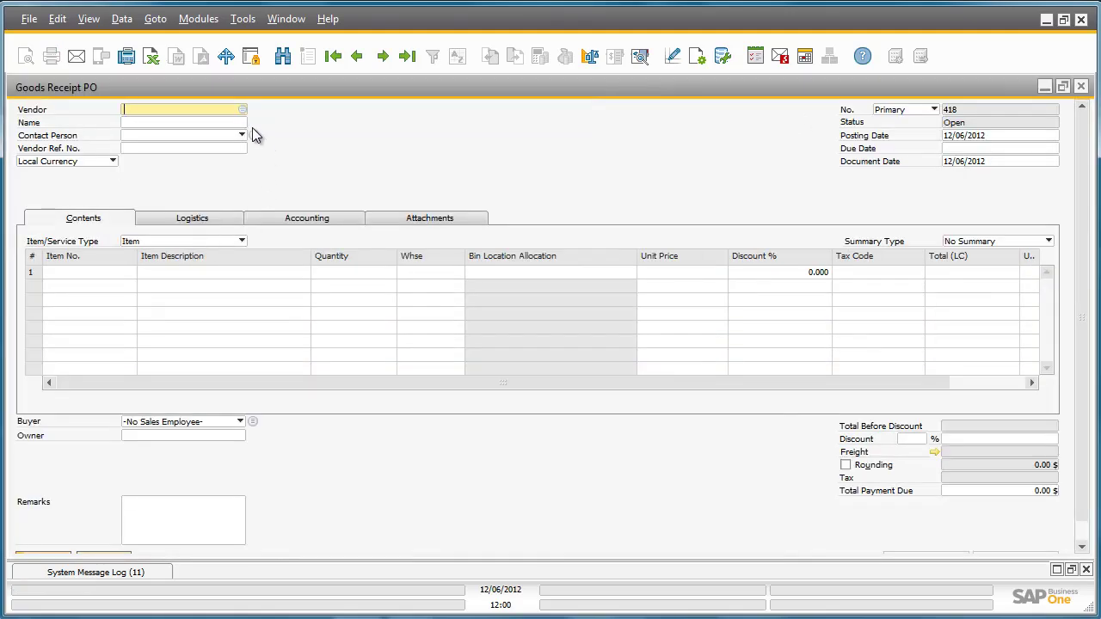
{"action": "left_click", "coordinate": [243, 110]}
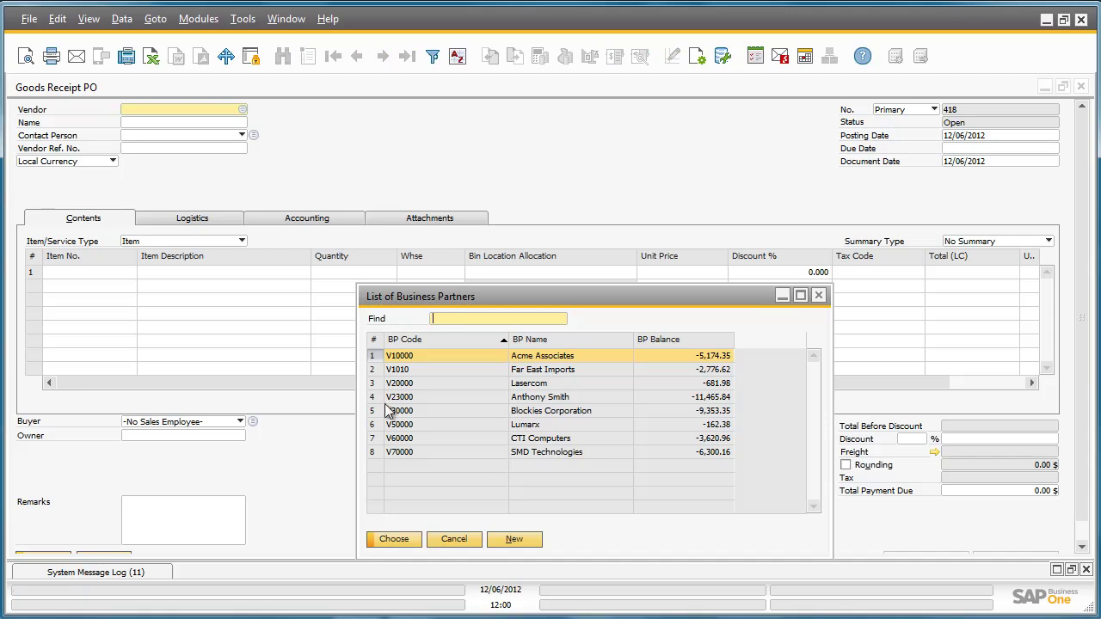
{"action": "left_click", "coordinate": [380, 438]}
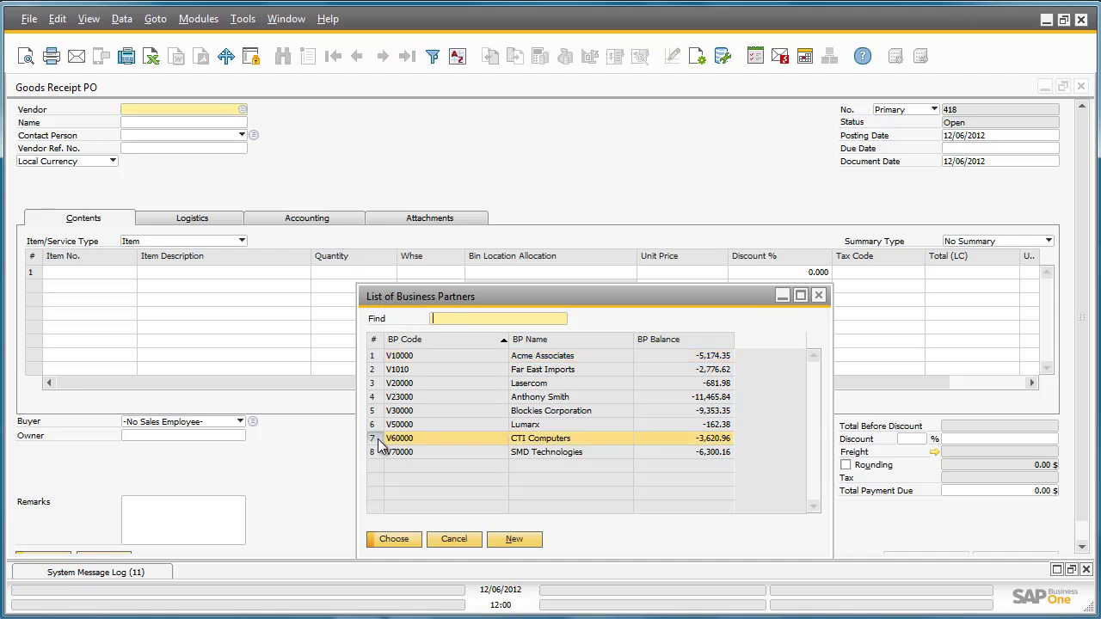
{"action": "left_click", "coordinate": [397, 540]}
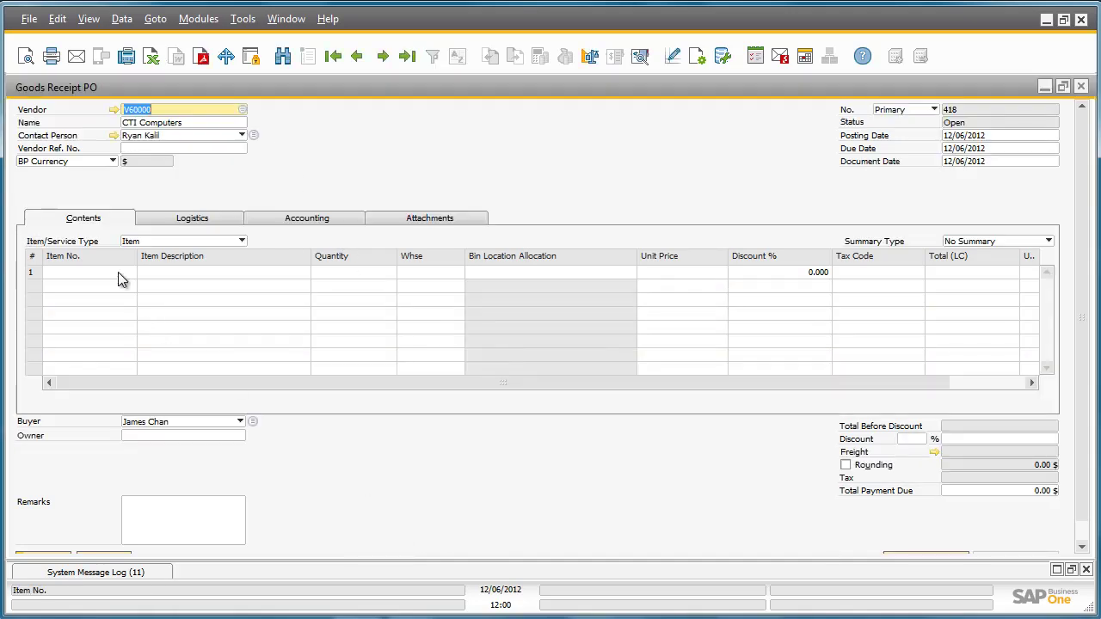
Step: Add item I00013, SDHC 64 GB CLASS 10, to the first row of the goods receipt with a quantity of 50
{"action": "left_click", "coordinate": [117, 271]}
{"action": "left_click", "coordinate": [130, 272]}
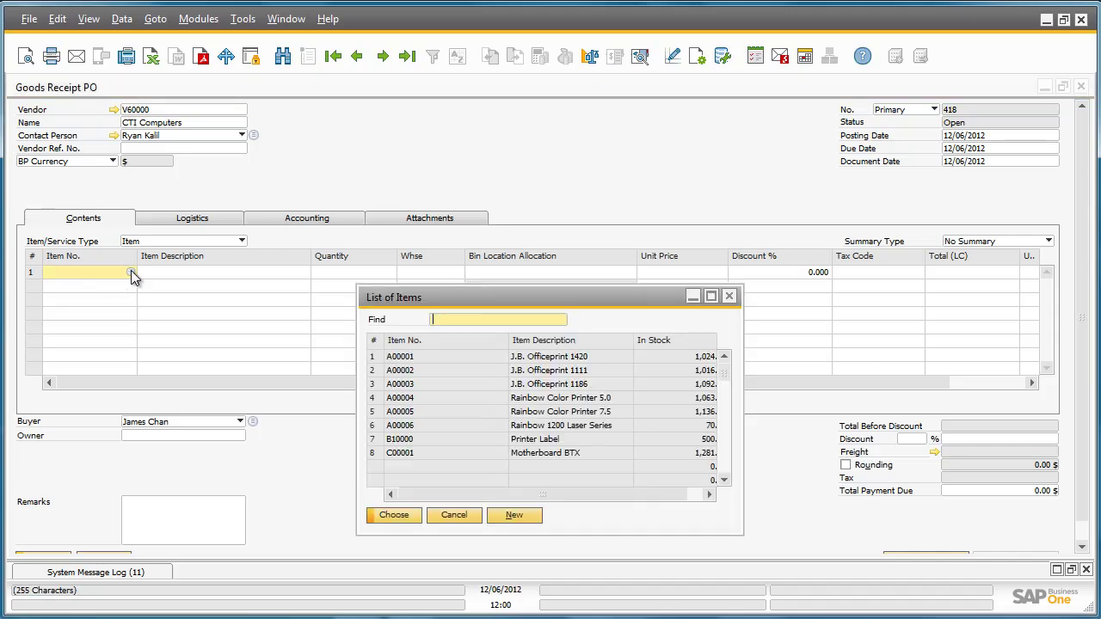
{"action": "left_click", "coordinate": [569, 343]}
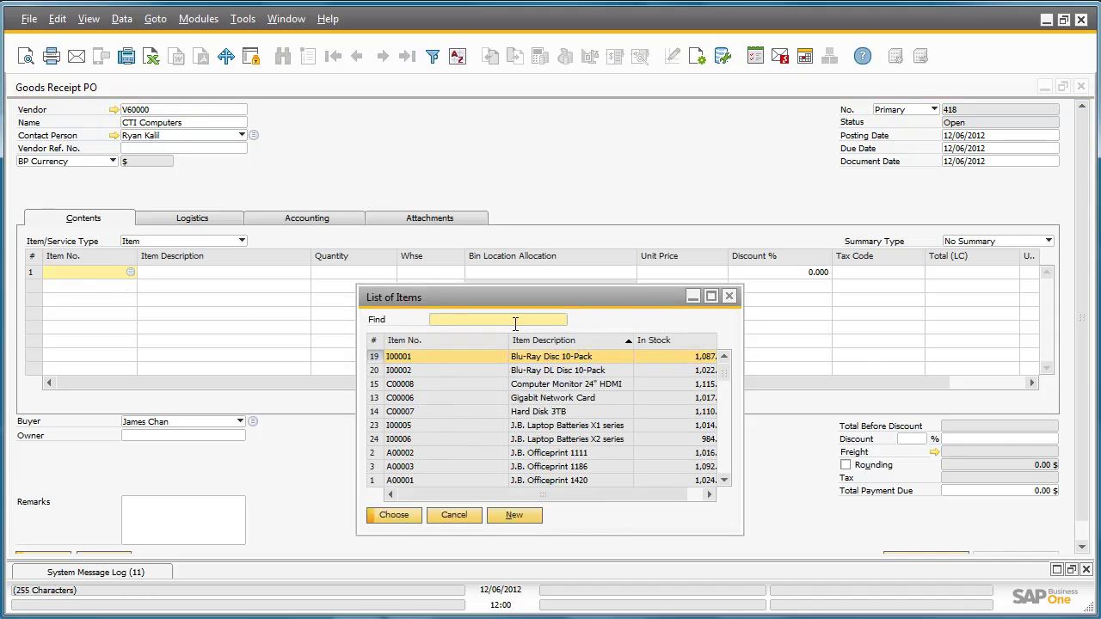
{"action": "type", "text": "SD"}
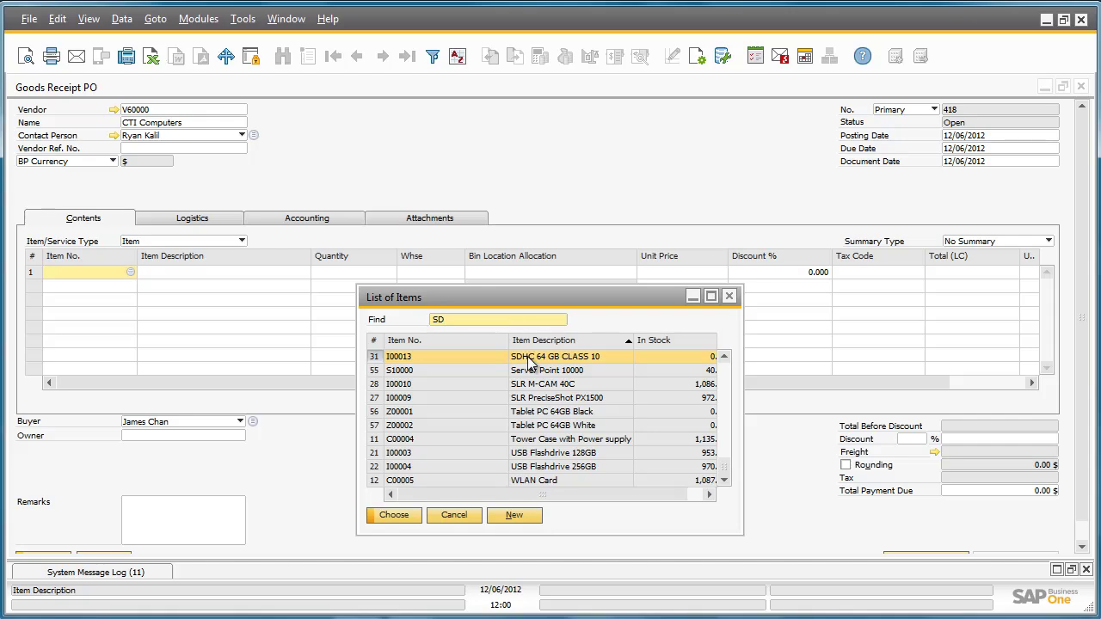
{"action": "double_click", "coordinate": [529, 363]}
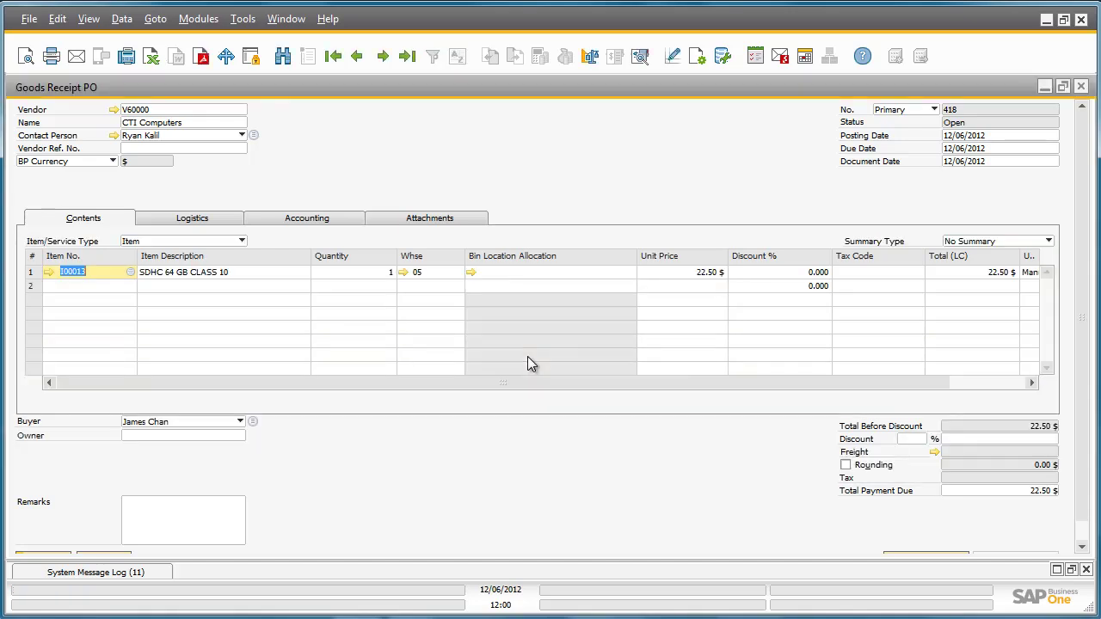
{"action": "left_click", "coordinate": [382, 272]}
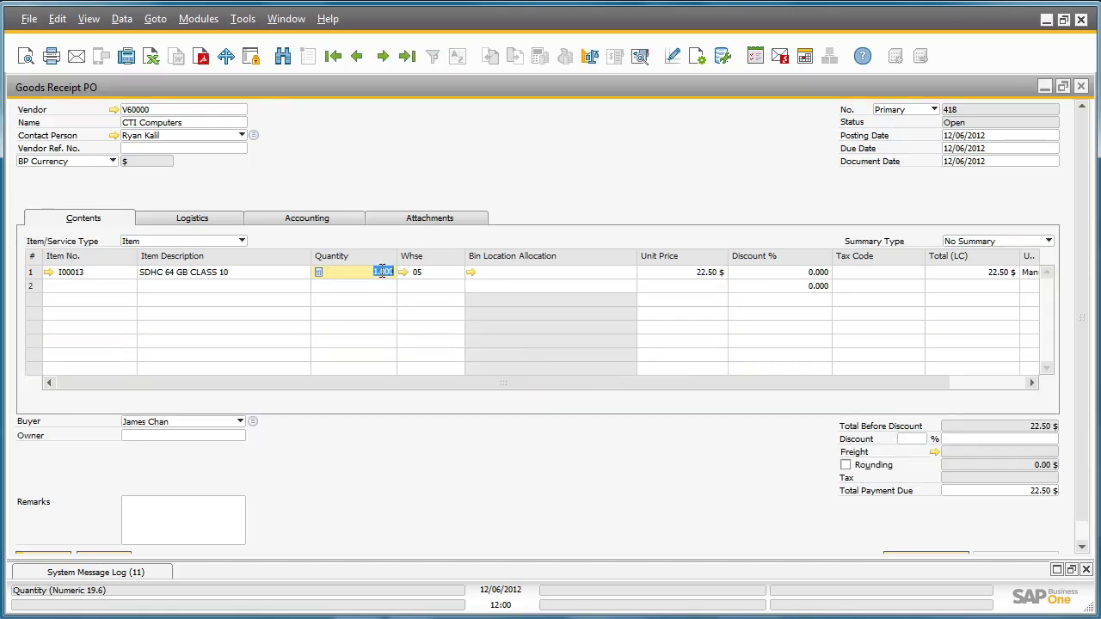
{"action": "type", "text": "50"}
{"action": "key", "text": "Tab"}
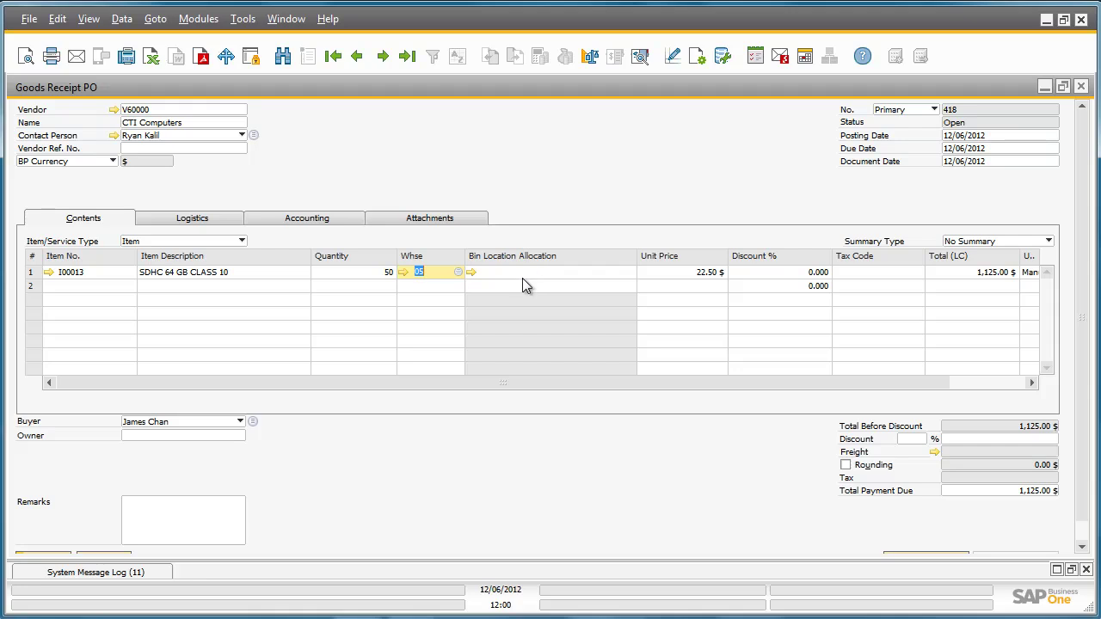
Step: Open the bin location allocation for the SDHC item row and allocate 25 units to bin 05-A4-S4-L1
{"action": "left_click", "coordinate": [472, 273]}
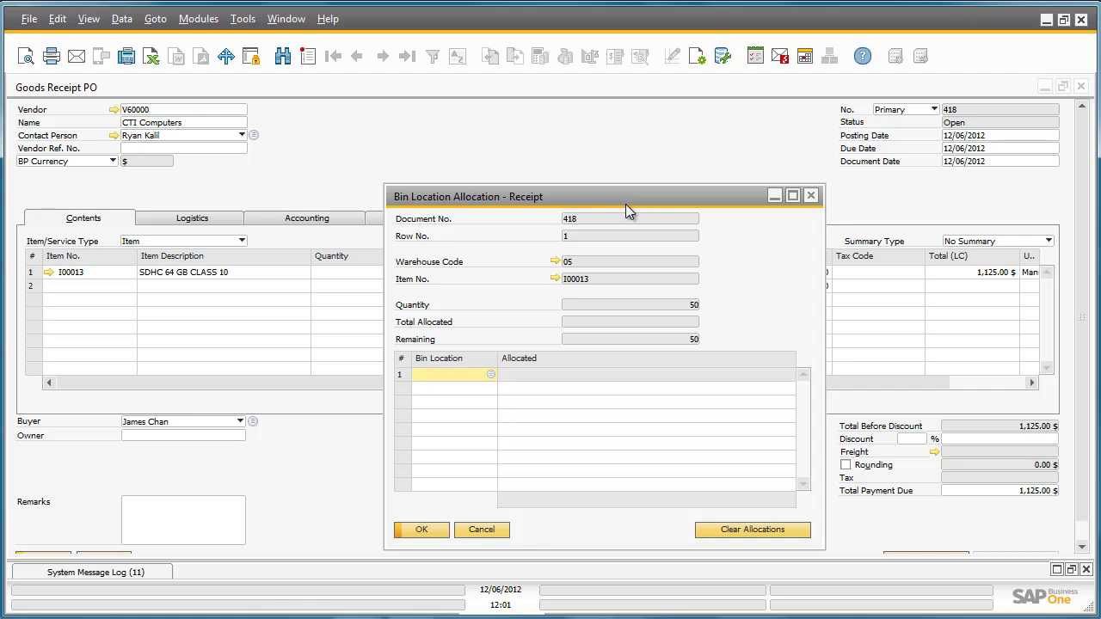
{"action": "left_click", "coordinate": [491, 375]}
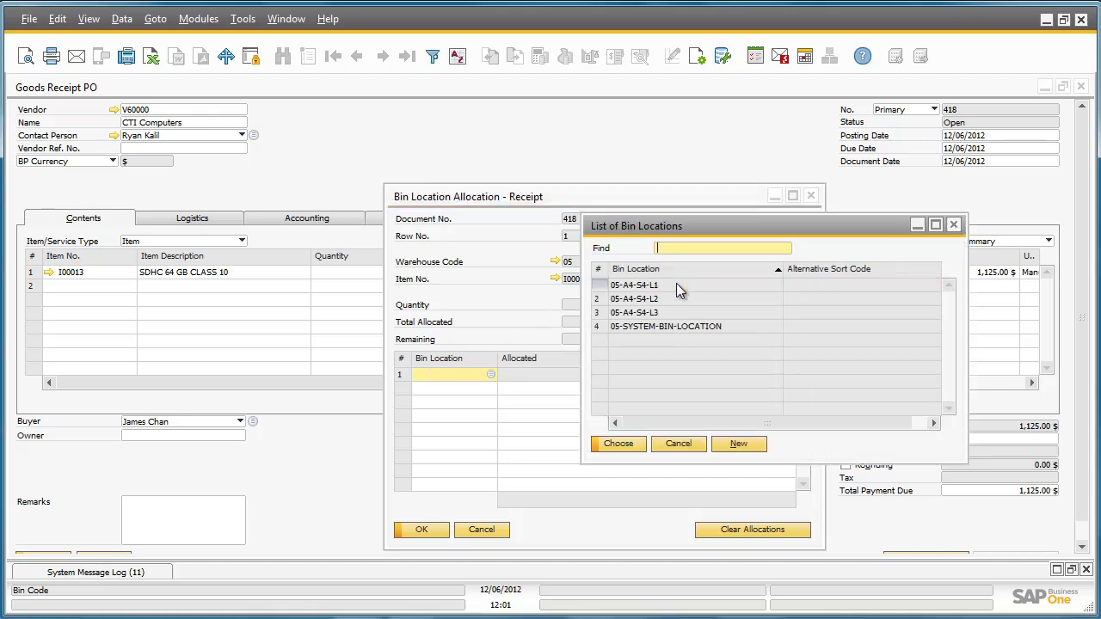
{"action": "double_click", "coordinate": [676, 285]}
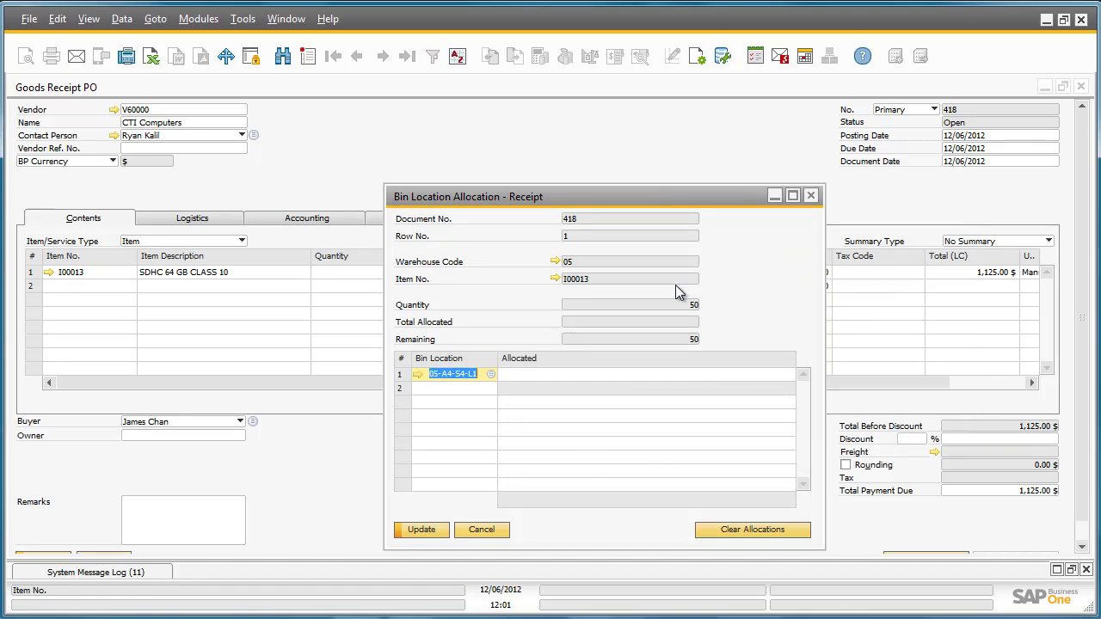
{"action": "left_click", "coordinate": [660, 374]}
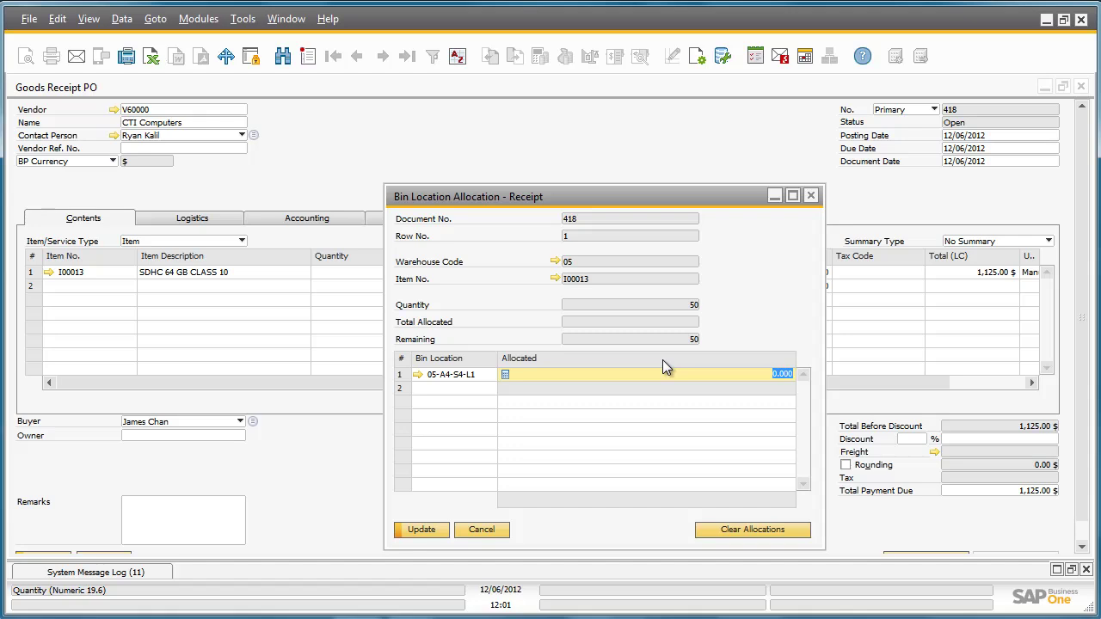
{"action": "type", "text": "25"}
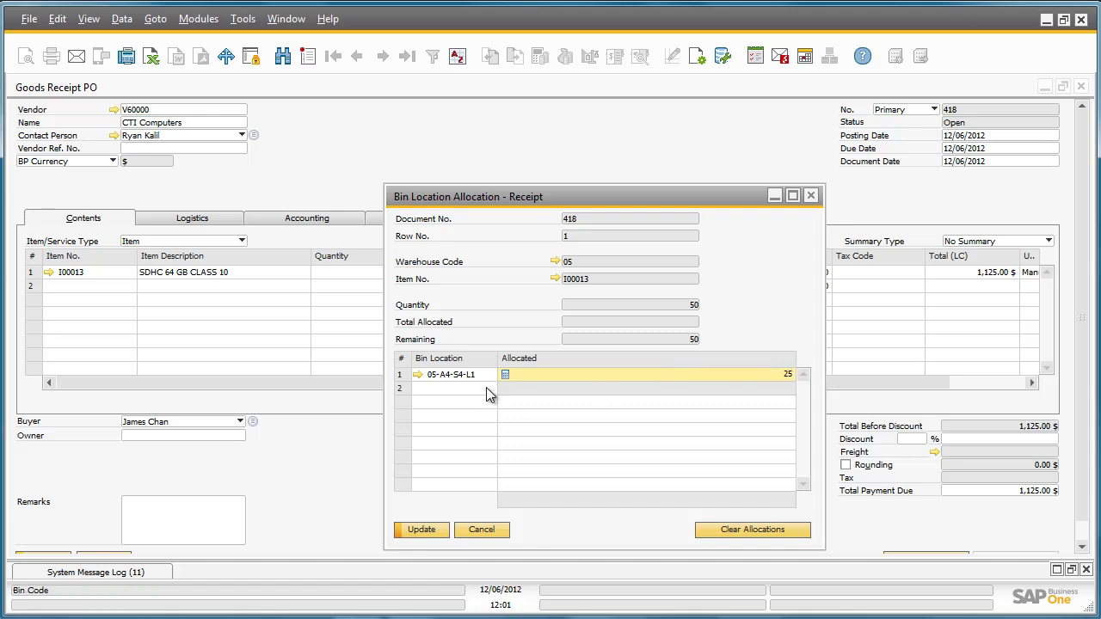
Step: Allocate another 25 units to bin 05-A4-S4-L2, then update and close the bin location allocation
{"action": "left_click", "coordinate": [484, 389]}
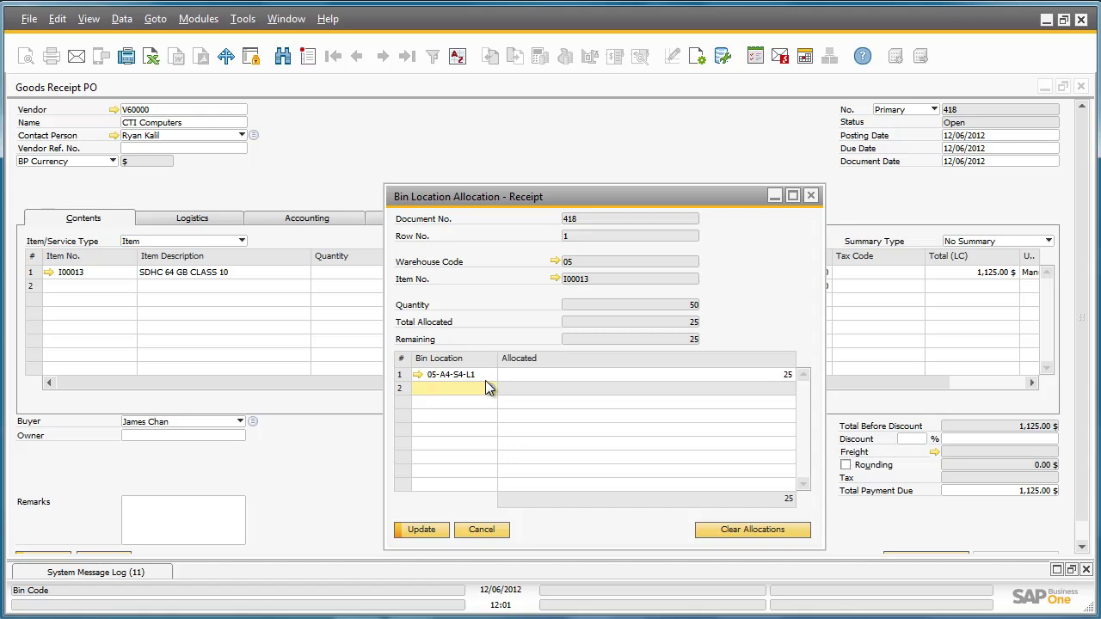
{"action": "type", "text": "05-a4-s4-l2"}
{"action": "key", "text": "Tab"}
{"action": "type", "text": "25"}
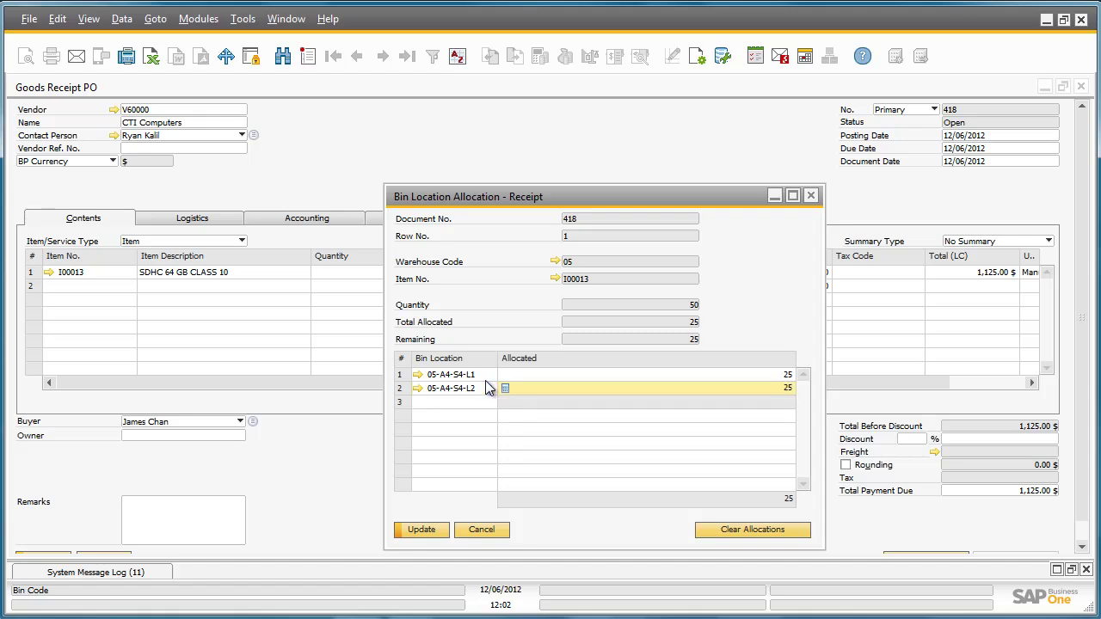
{"action": "key", "text": "Tab"}
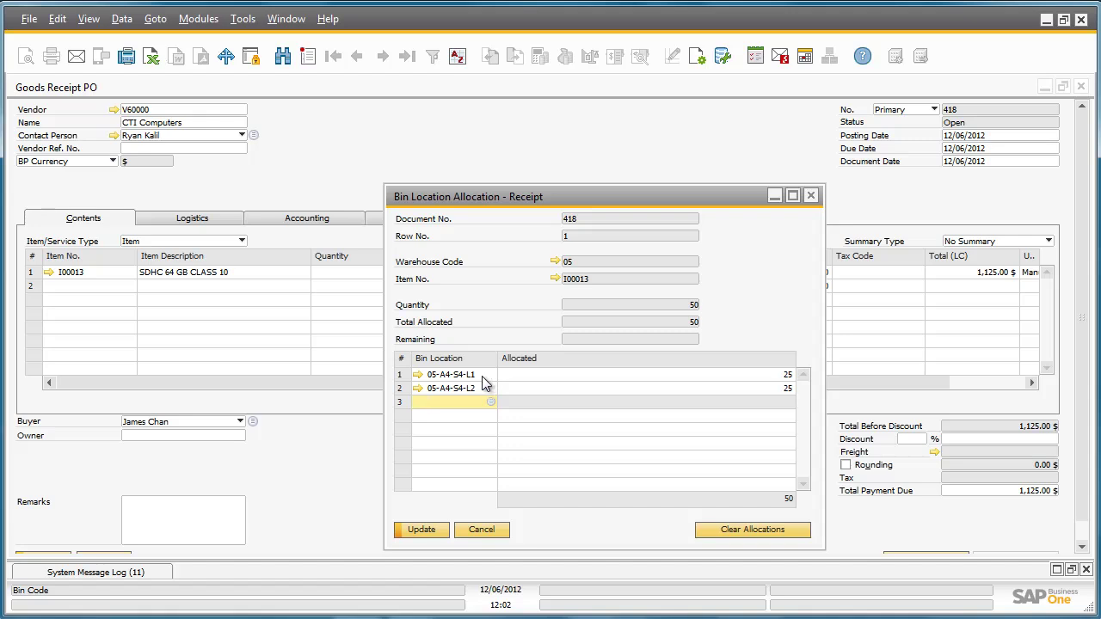
{"action": "left_click", "coordinate": [439, 532]}
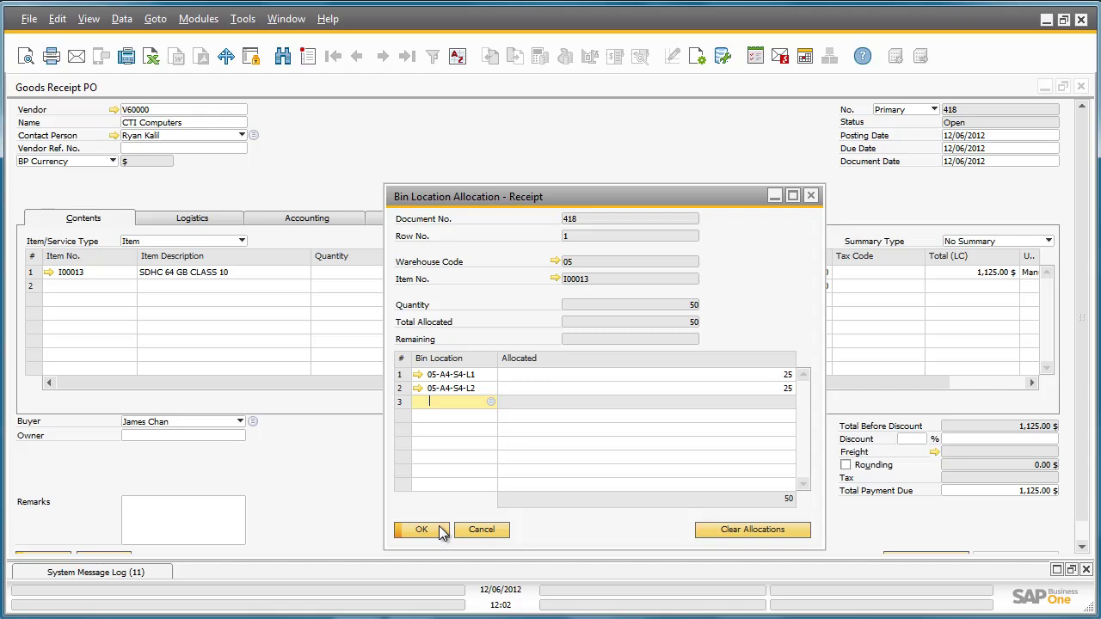
{"action": "left_click", "coordinate": [441, 530]}
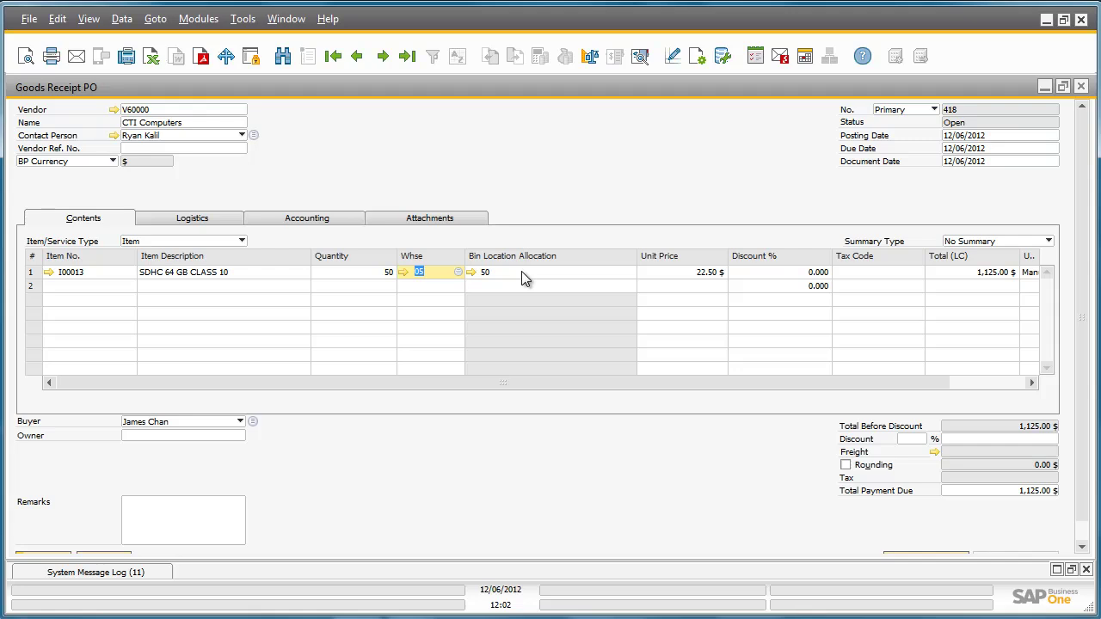
Step: Add the Goods Receipt PO, accept that it cannot be changed, and close the goods receipt form
{"action": "left_click", "coordinate": [1085, 519]}
{"action": "left_click", "coordinate": [1086, 518]}
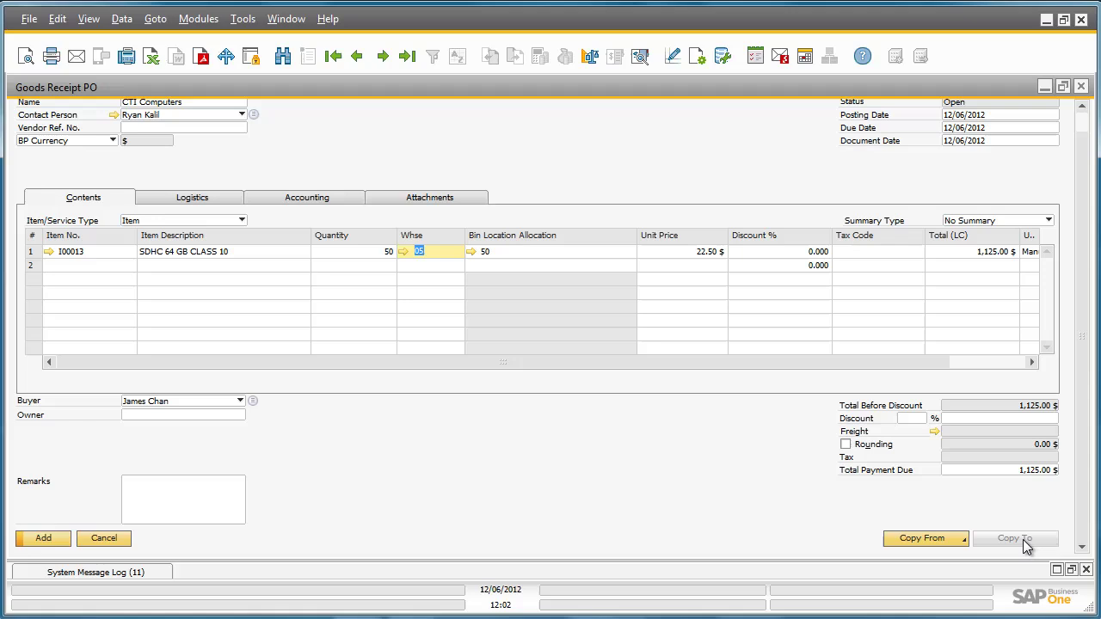
{"action": "left_click", "coordinate": [61, 540]}
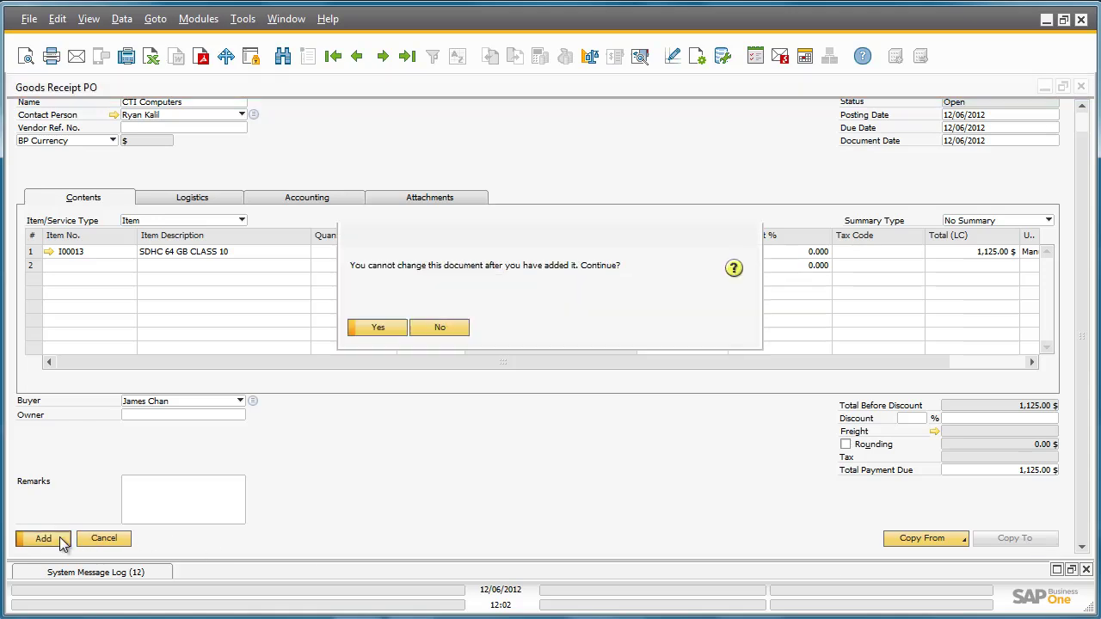
{"action": "left_click", "coordinate": [379, 328]}
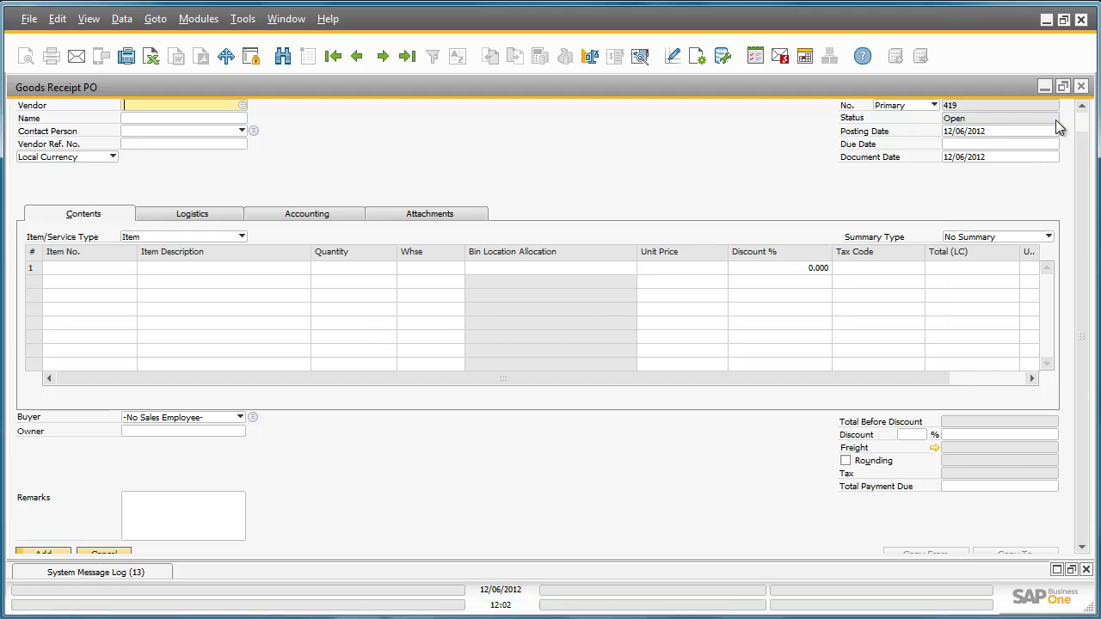
{"action": "left_click", "coordinate": [1080, 86]}
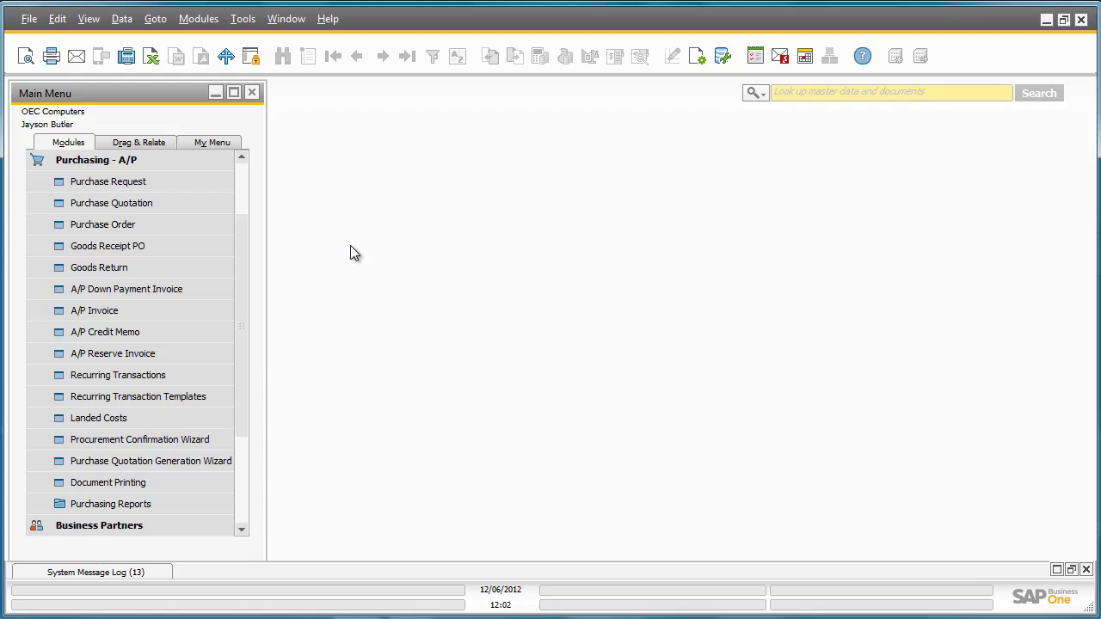
Step: Run the Bin Location Content List from the inventory reports without any selection criteria
{"action": "left_click", "coordinate": [153, 164]}
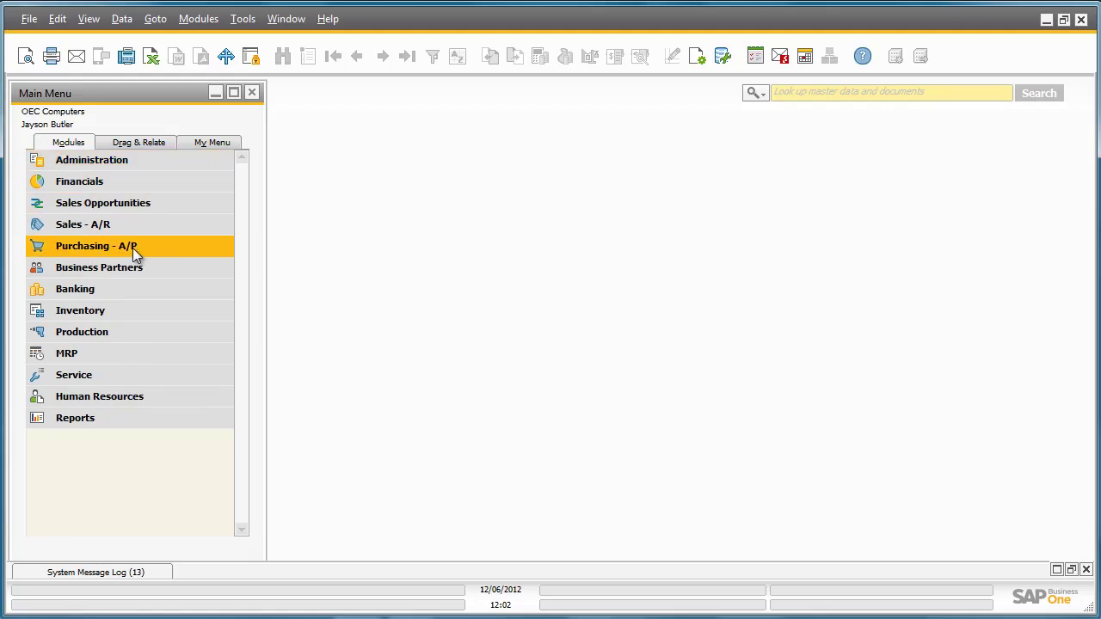
{"action": "left_click", "coordinate": [131, 306]}
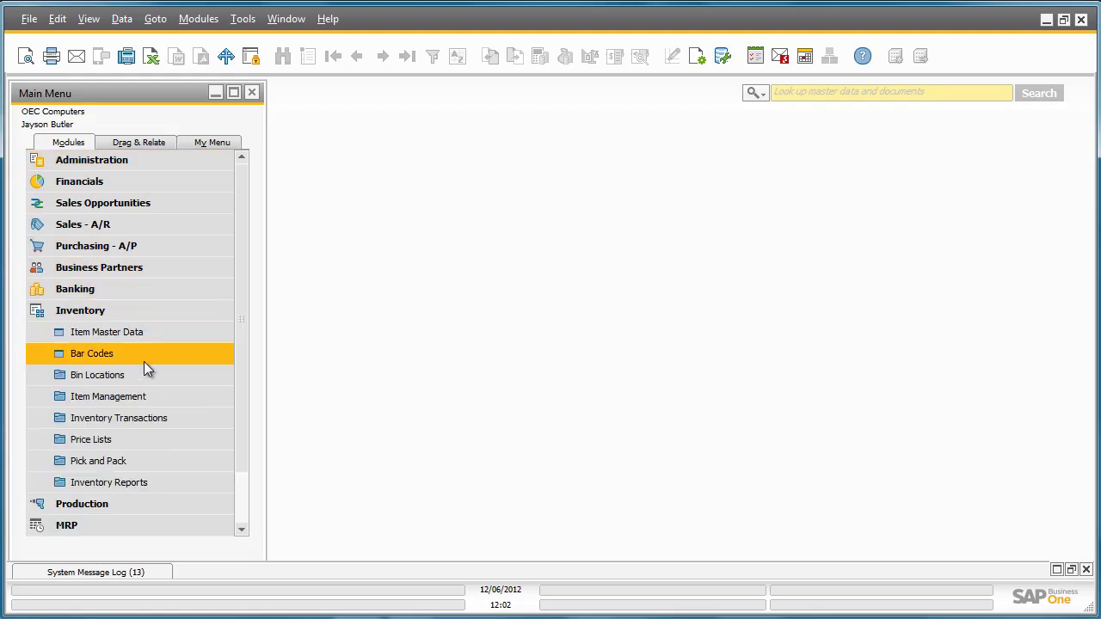
{"action": "left_click", "coordinate": [153, 483]}
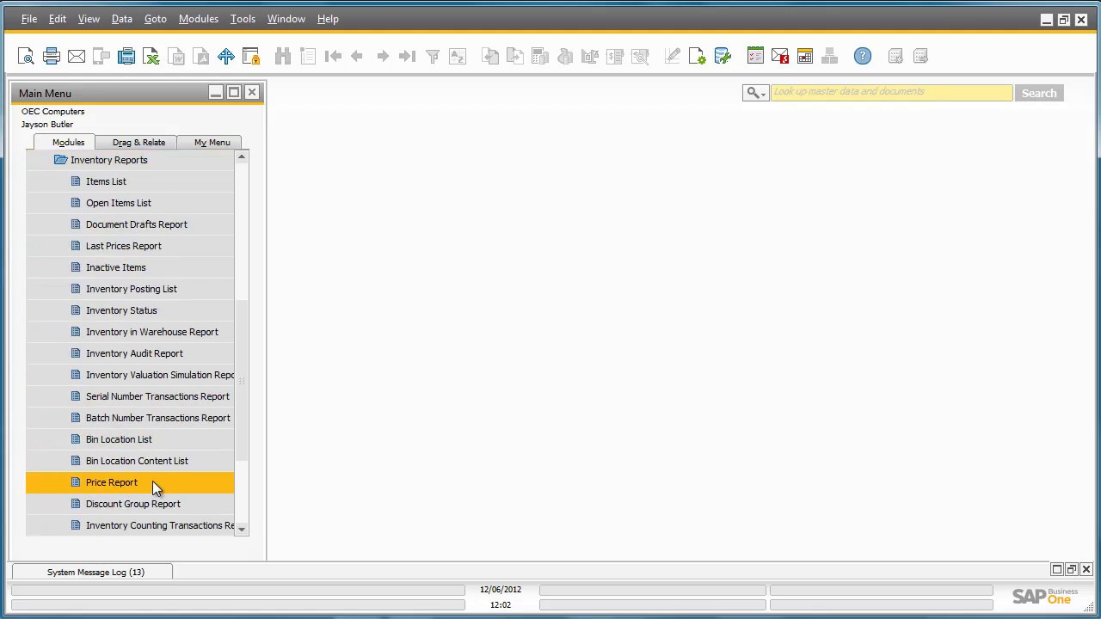
{"action": "left_click", "coordinate": [208, 456]}
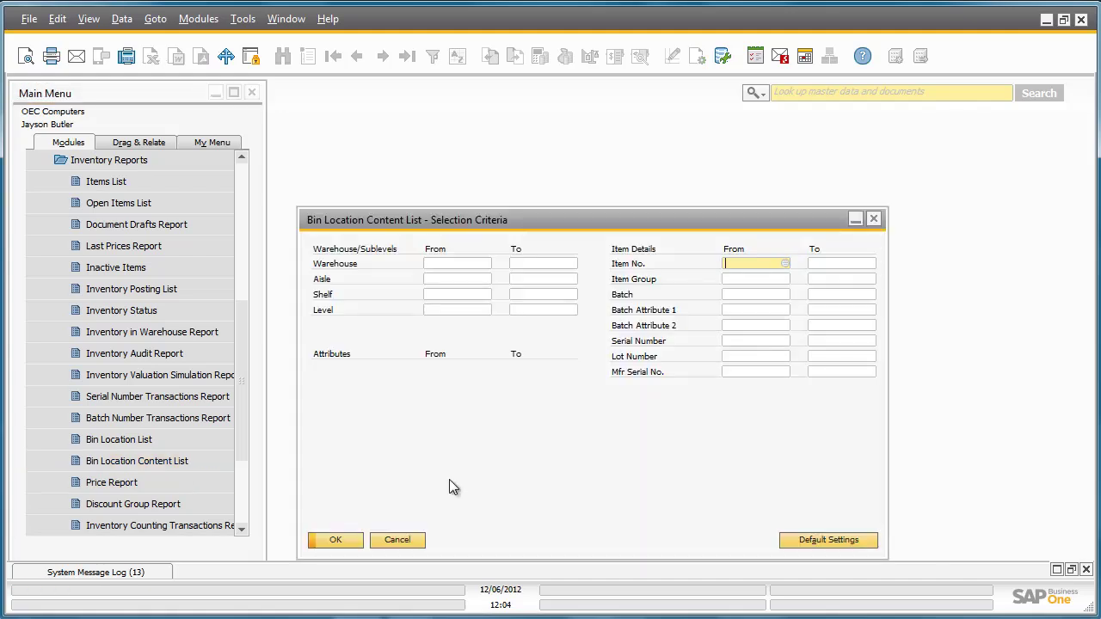
{"action": "left_click", "coordinate": [346, 540]}
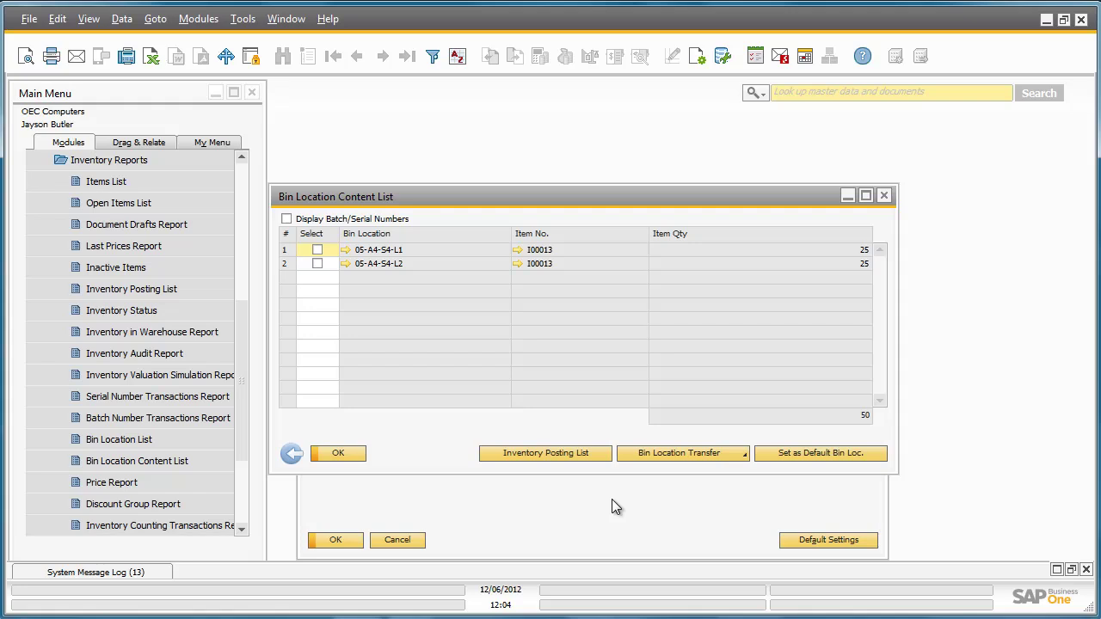
Step: Examine the Inventory Posting List for bins 05-A4-S4-L1 and 05-A4-S4-L2, widened to show prices and details, then close the reports
{"action": "left_click", "coordinate": [319, 250]}
{"action": "left_click", "coordinate": [319, 263]}
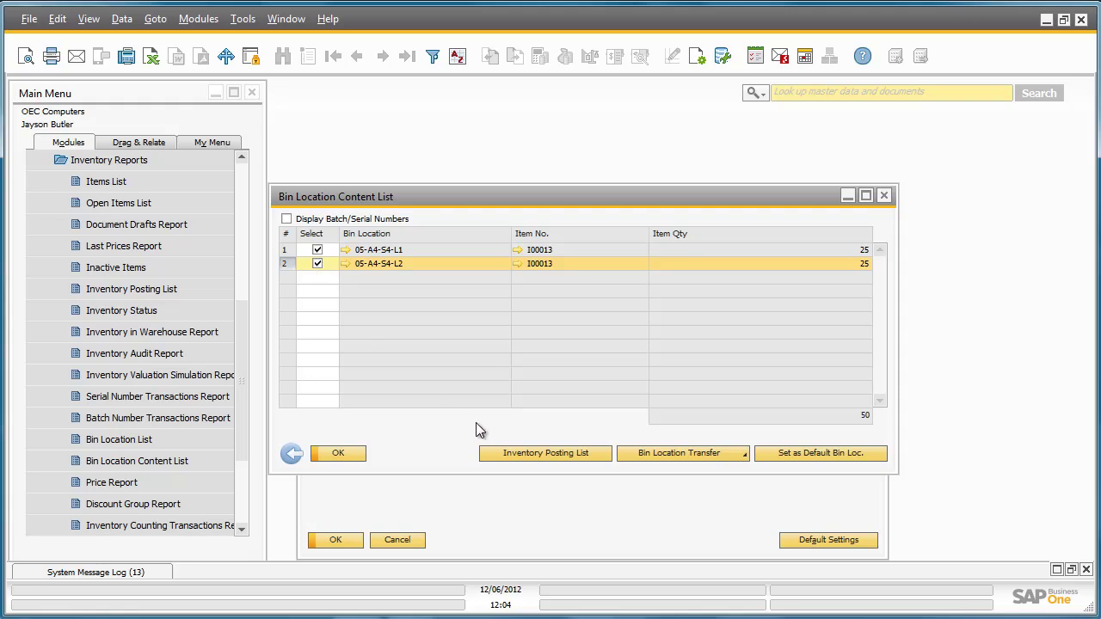
{"action": "left_click", "coordinate": [597, 453]}
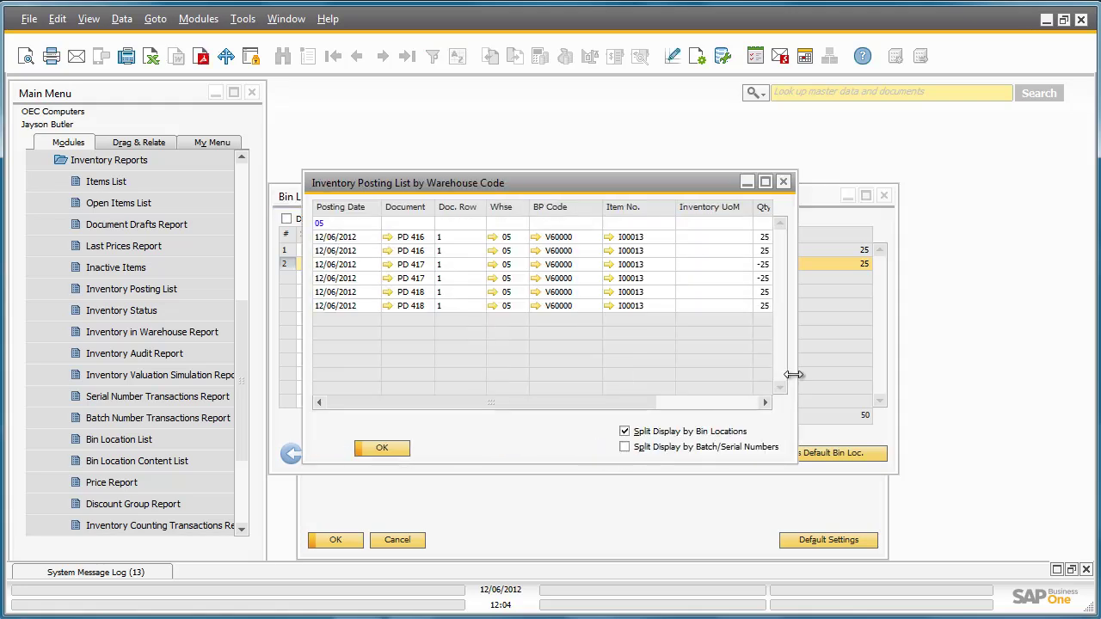
{"action": "left_click_drag", "start_coordinate": [799, 376], "coordinate": [965, 376]}
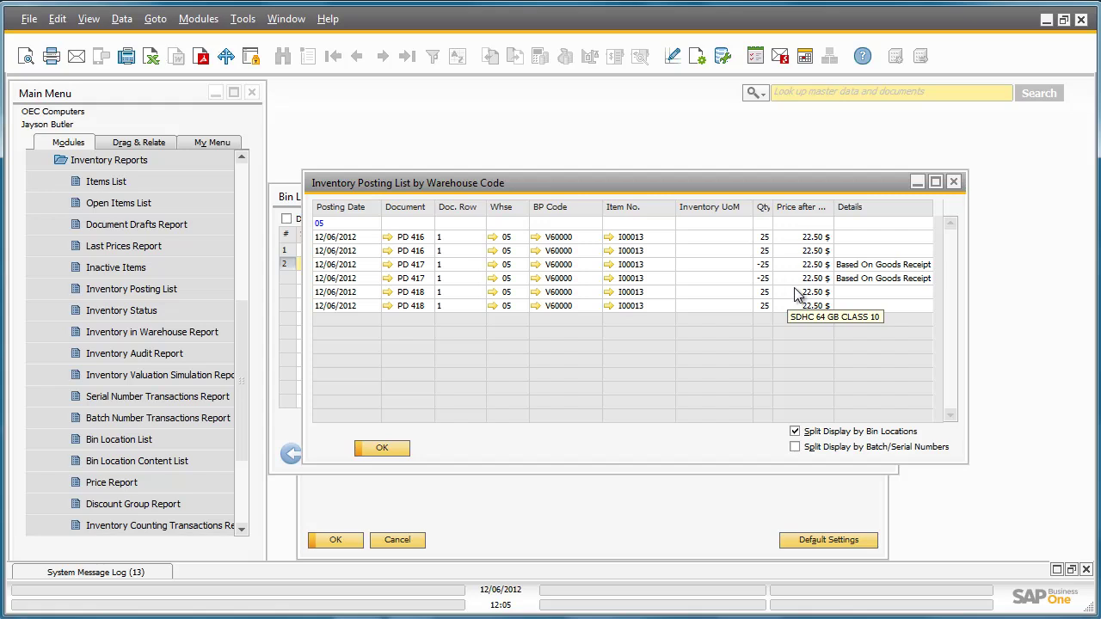
{"action": "left_click", "coordinate": [382, 451]}
{"action": "left_click", "coordinate": [349, 456]}
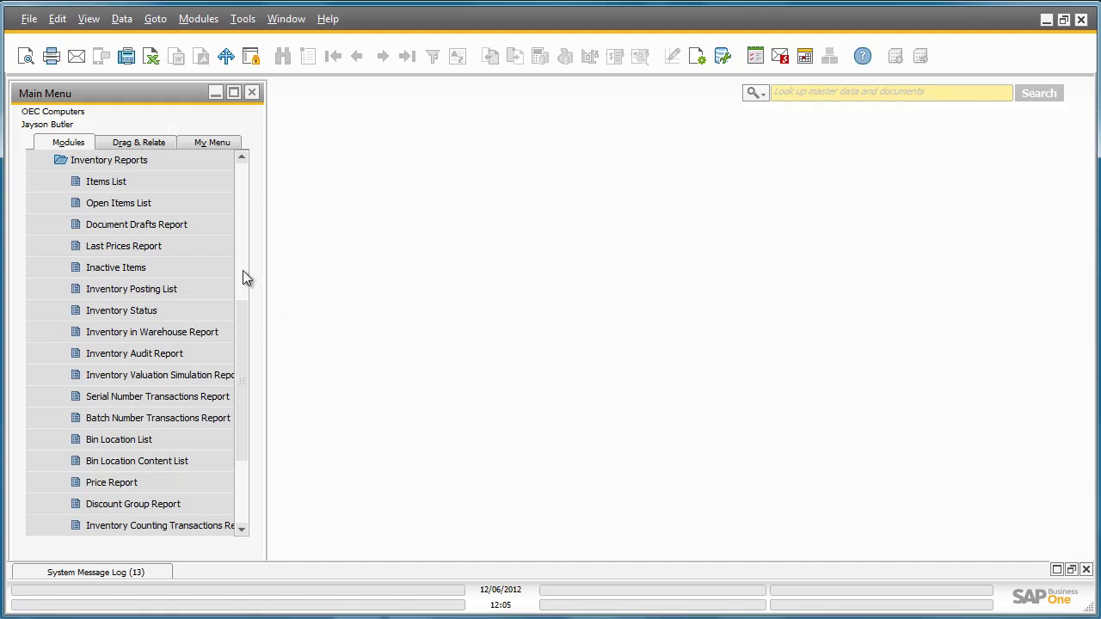
{"action": "left_click", "coordinate": [172, 163]}
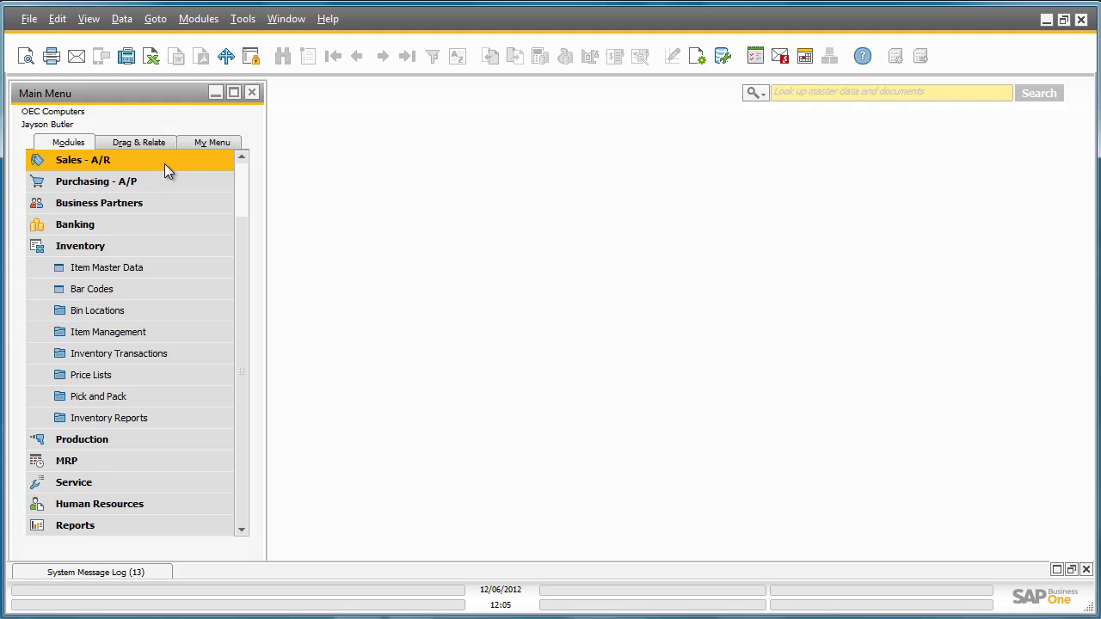
Step: Start a new sales order for the customer Parameter Technology with delivery date 12/06/2012
{"action": "left_click", "coordinate": [166, 166]}
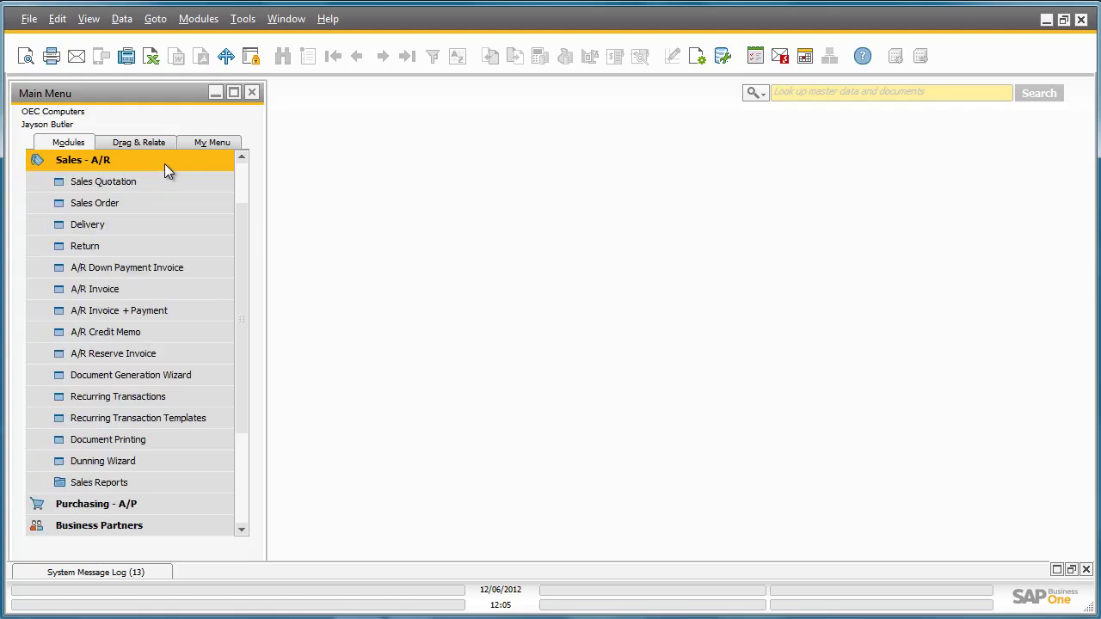
{"action": "left_click", "coordinate": [168, 203]}
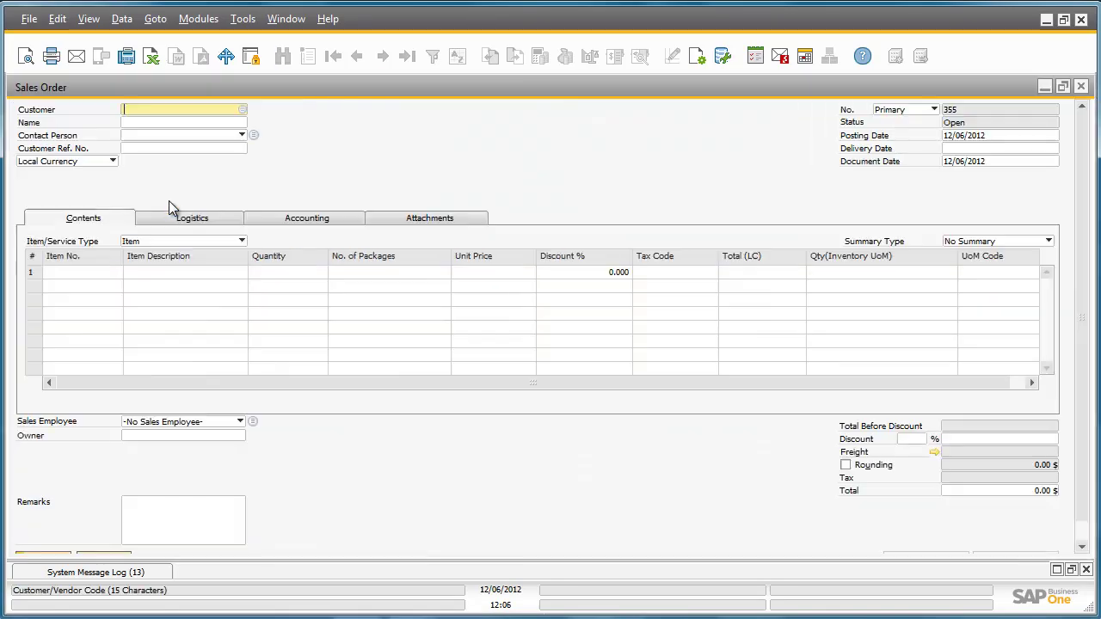
{"action": "left_click", "coordinate": [242, 110]}
{"action": "left_click", "coordinate": [373, 371]}
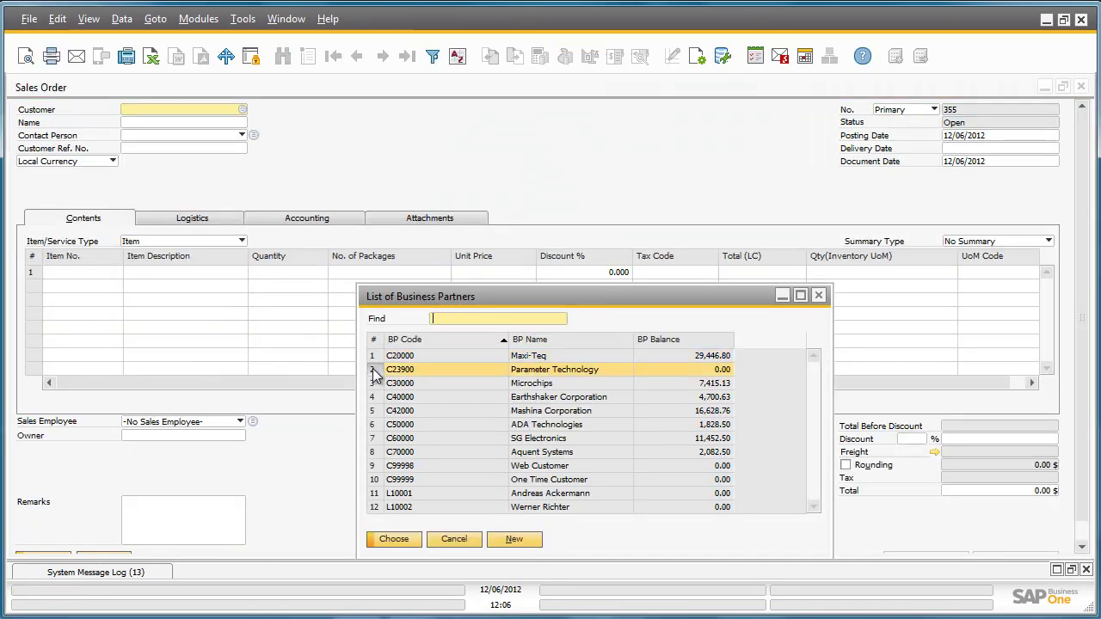
{"action": "left_click", "coordinate": [399, 540]}
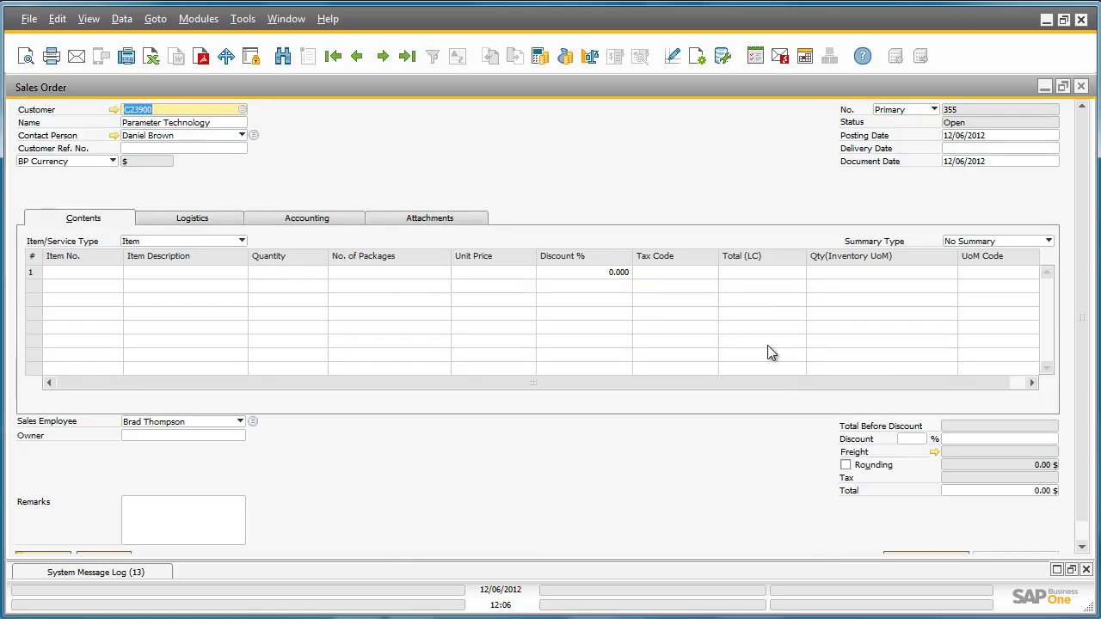
{"action": "left_click", "coordinate": [972, 150]}
{"action": "type", "text": "12"}
{"action": "key", "text": "Tab"}
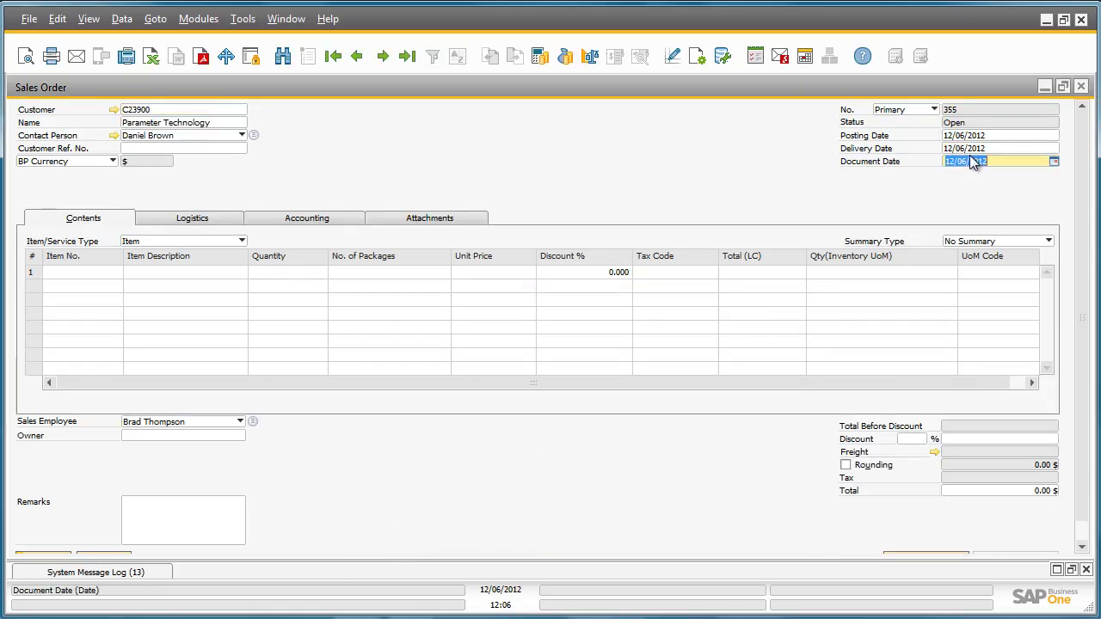
Step: Find the item SDHC 64 GB CLASS 10 by its description for the order's first row and set the quantity to 30
{"action": "left_click", "coordinate": [111, 272]}
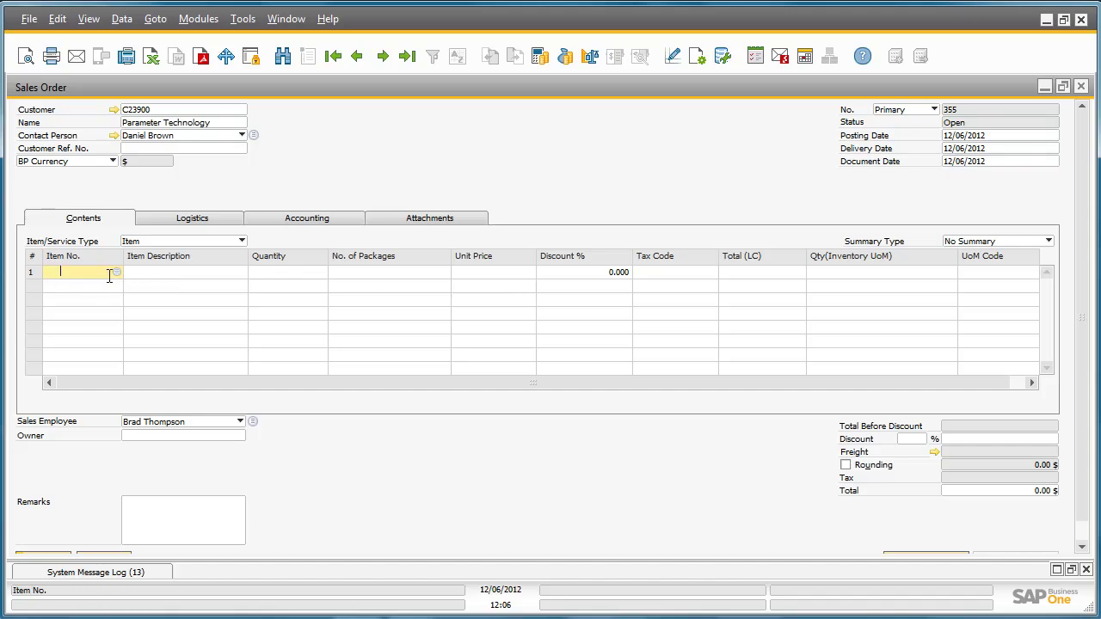
{"action": "left_click", "coordinate": [117, 272]}
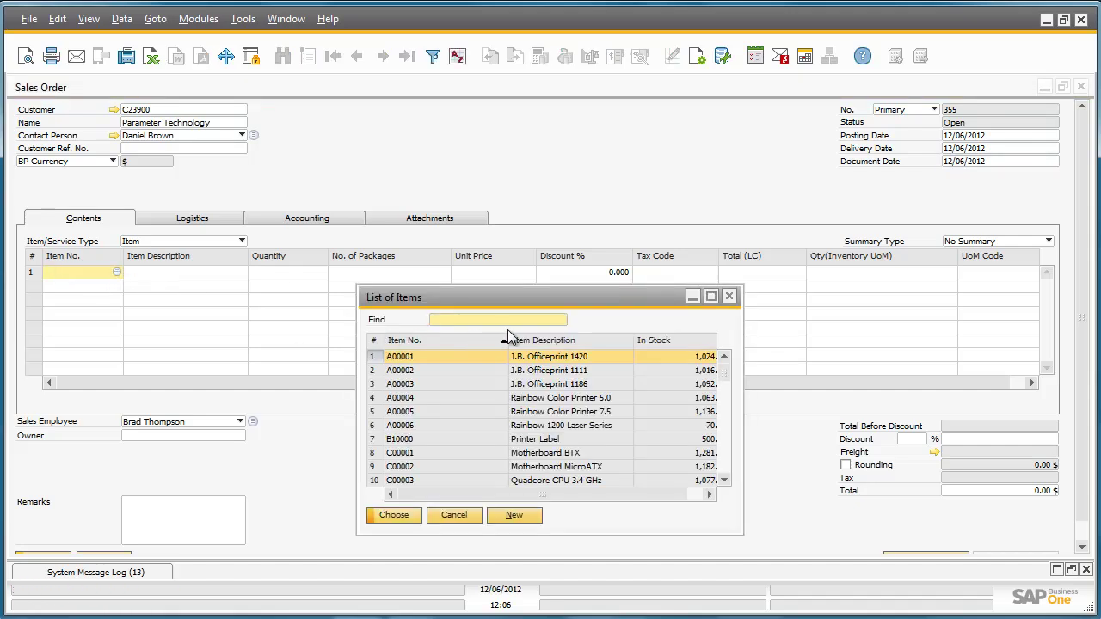
{"action": "double_click", "coordinate": [540, 343]}
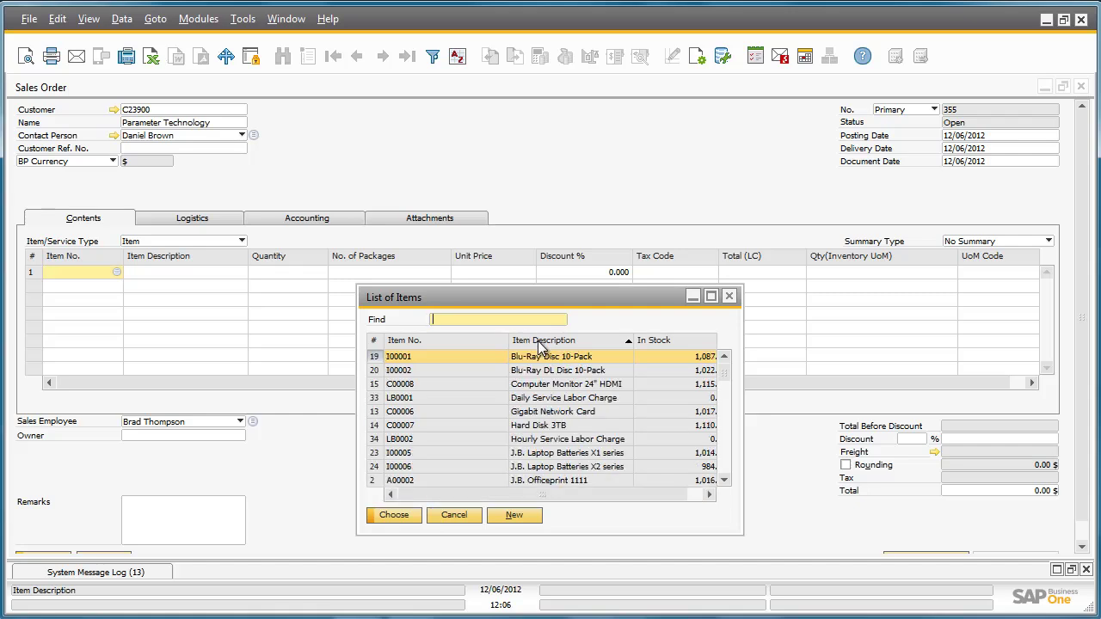
{"action": "type", "text": "SD"}
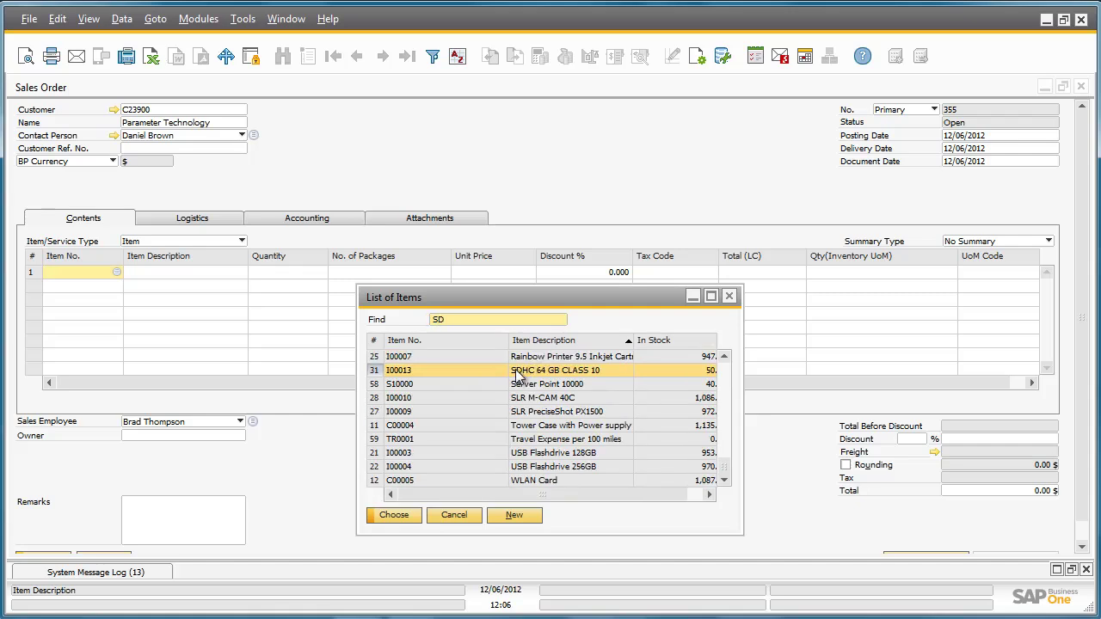
{"action": "double_click", "coordinate": [520, 371]}
{"action": "left_click", "coordinate": [318, 275]}
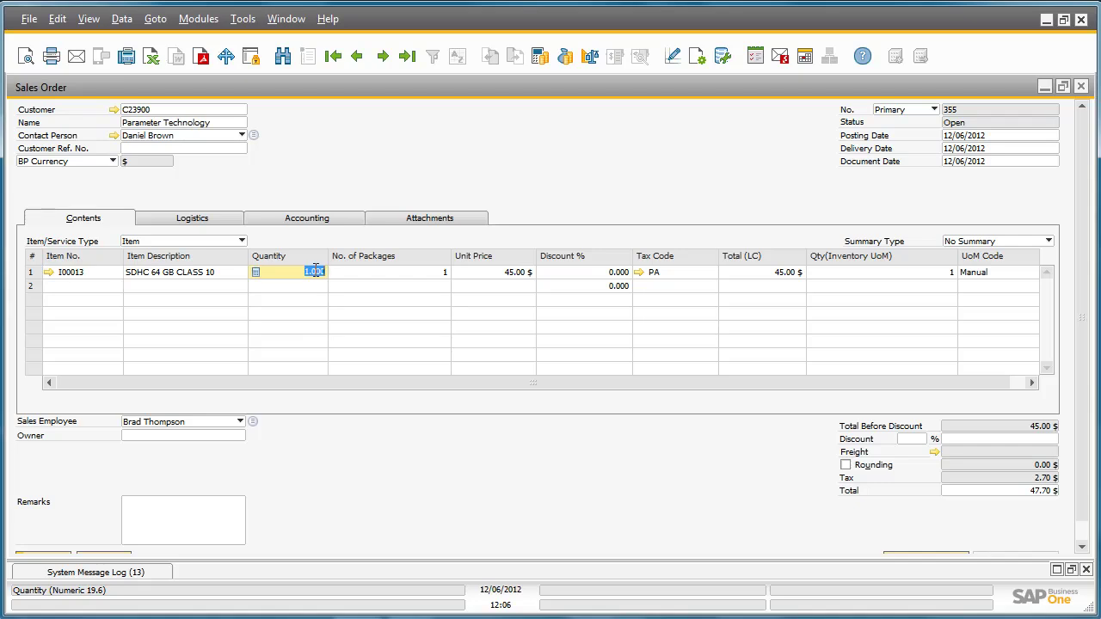
{"action": "type", "text": "30"}
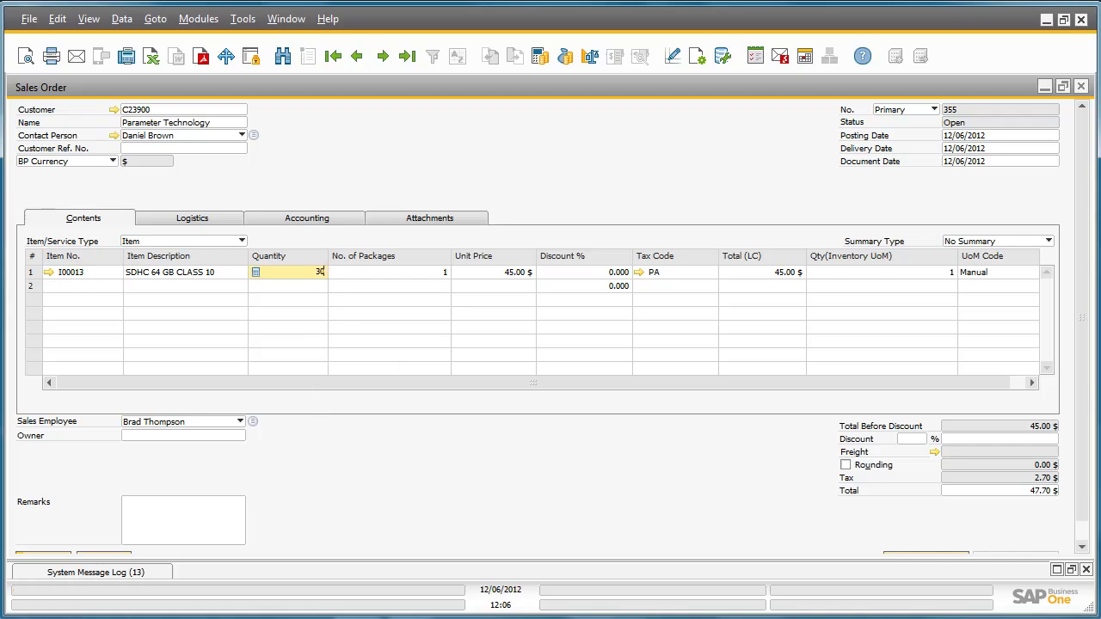
Step: Add the sales order and close the sales order form
{"action": "scroll", "coordinate": [1085, 336], "scroll_direction": "down", "scroll_amount": 1}
{"action": "scroll", "coordinate": [1085, 334], "scroll_direction": "down", "scroll_amount": 1}
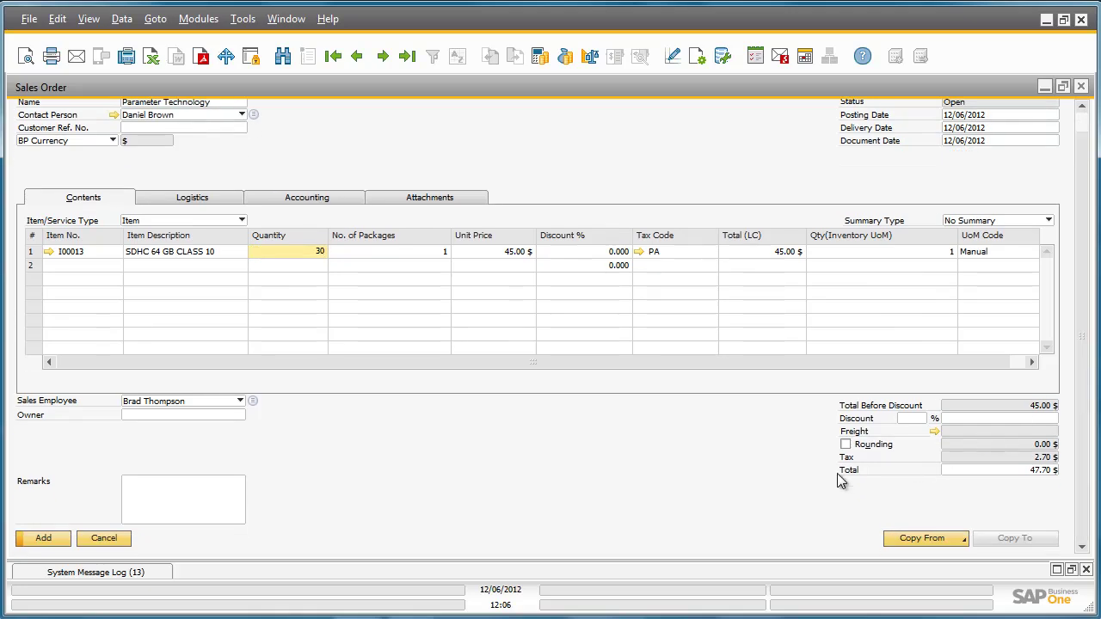
{"action": "left_click", "coordinate": [62, 540]}
{"action": "left_click", "coordinate": [62, 539]}
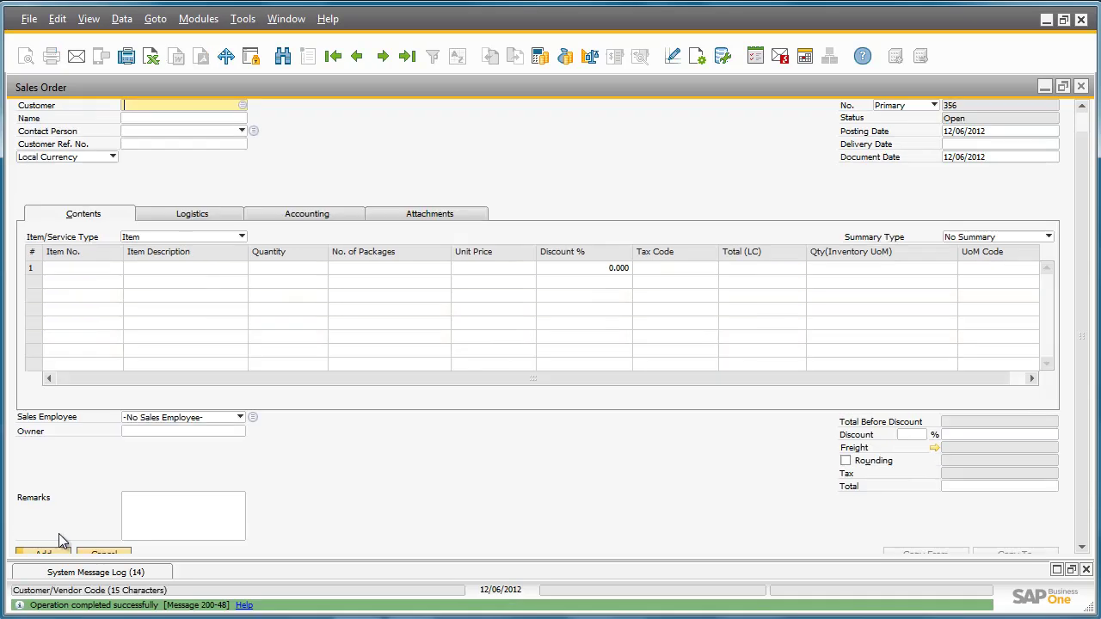
{"action": "left_click", "coordinate": [1081, 87]}
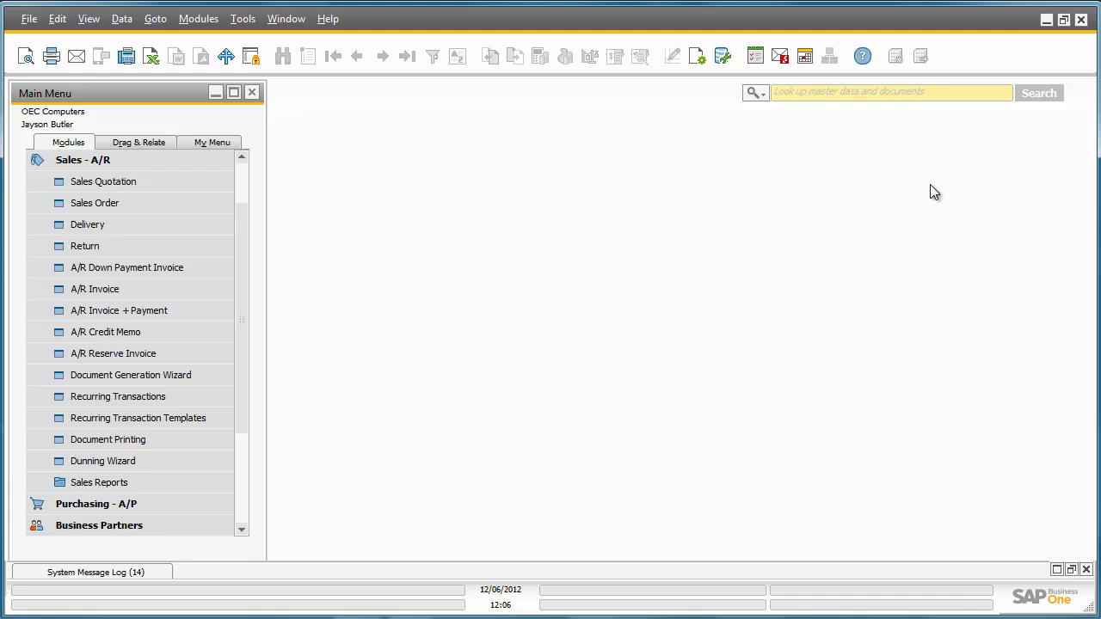
Step: Run the Pick and Pack Manager for open sales orders with posting dates from 12/06/2012 to 12/06/2012
{"action": "left_click", "coordinate": [213, 164]}
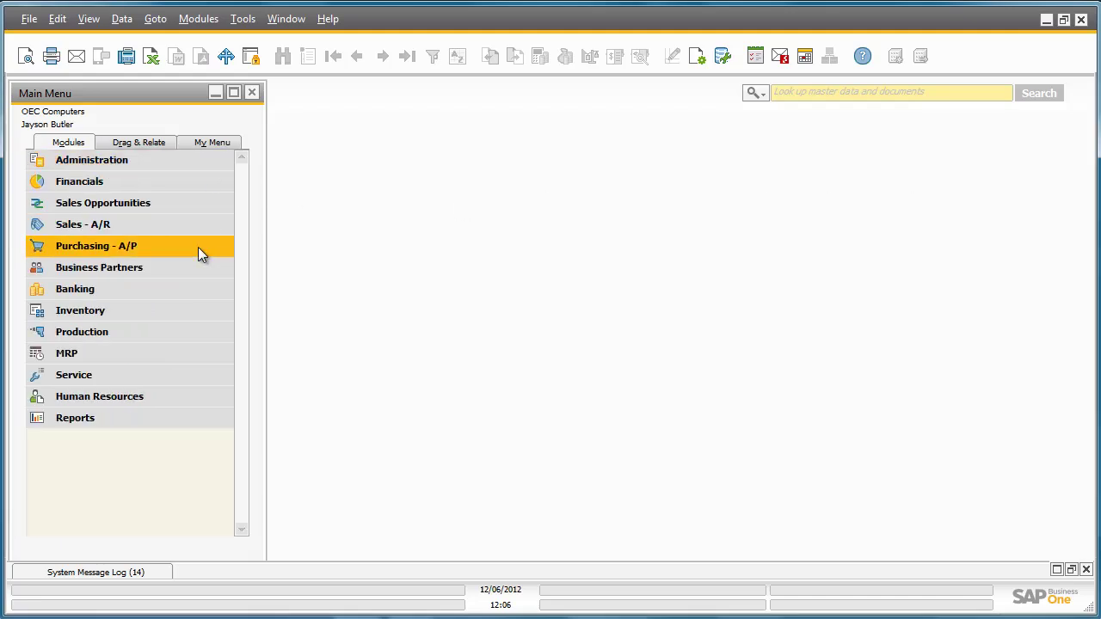
{"action": "left_click", "coordinate": [200, 311]}
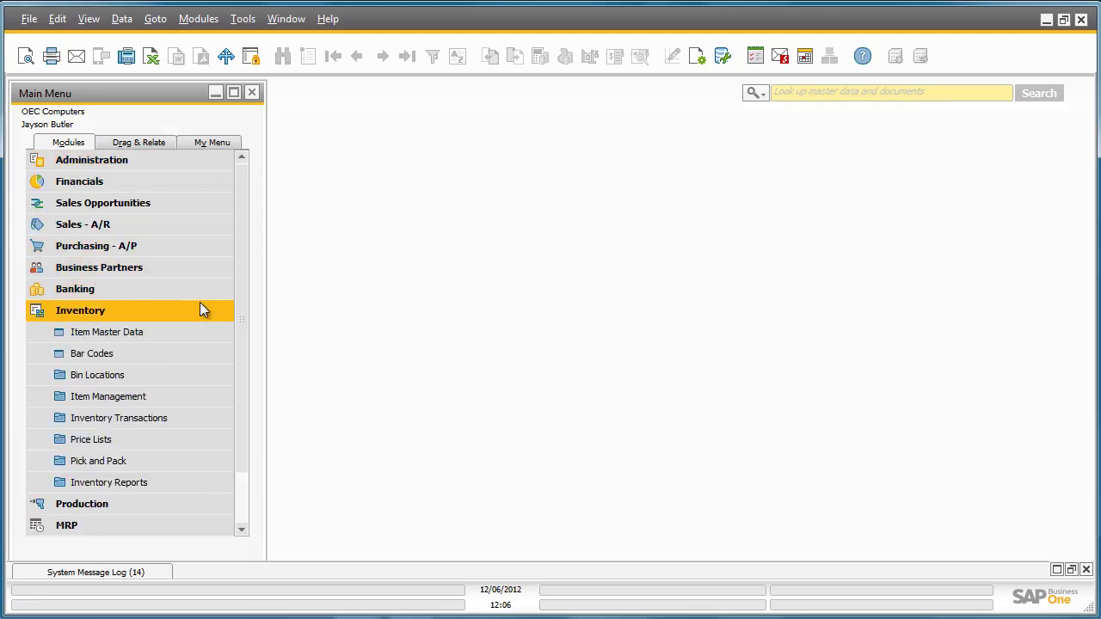
{"action": "left_click", "coordinate": [190, 461]}
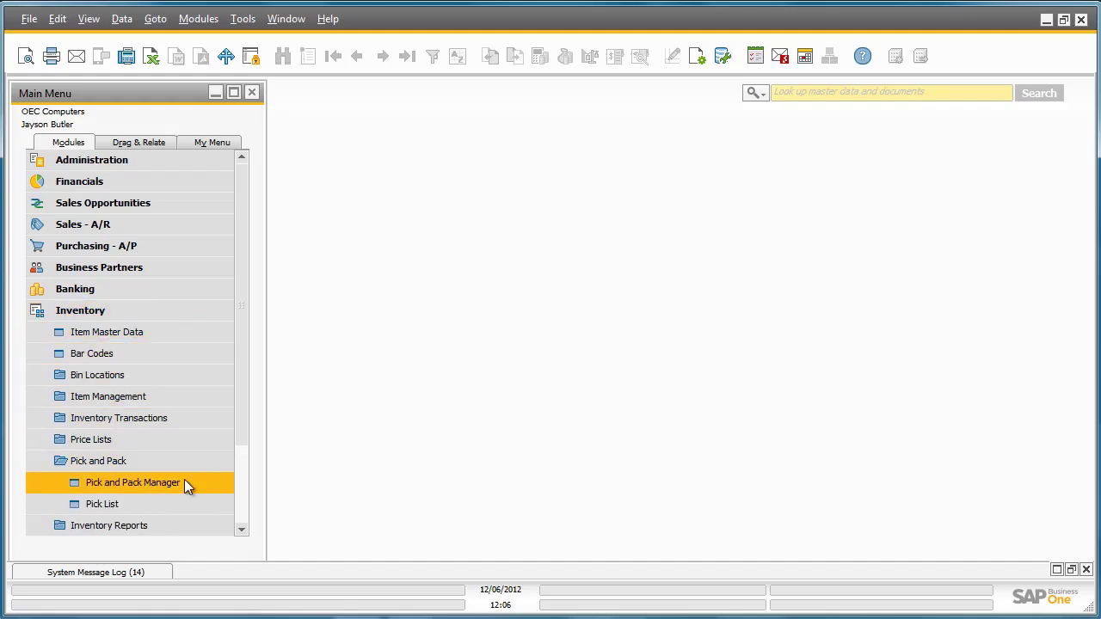
{"action": "left_click", "coordinate": [186, 482]}
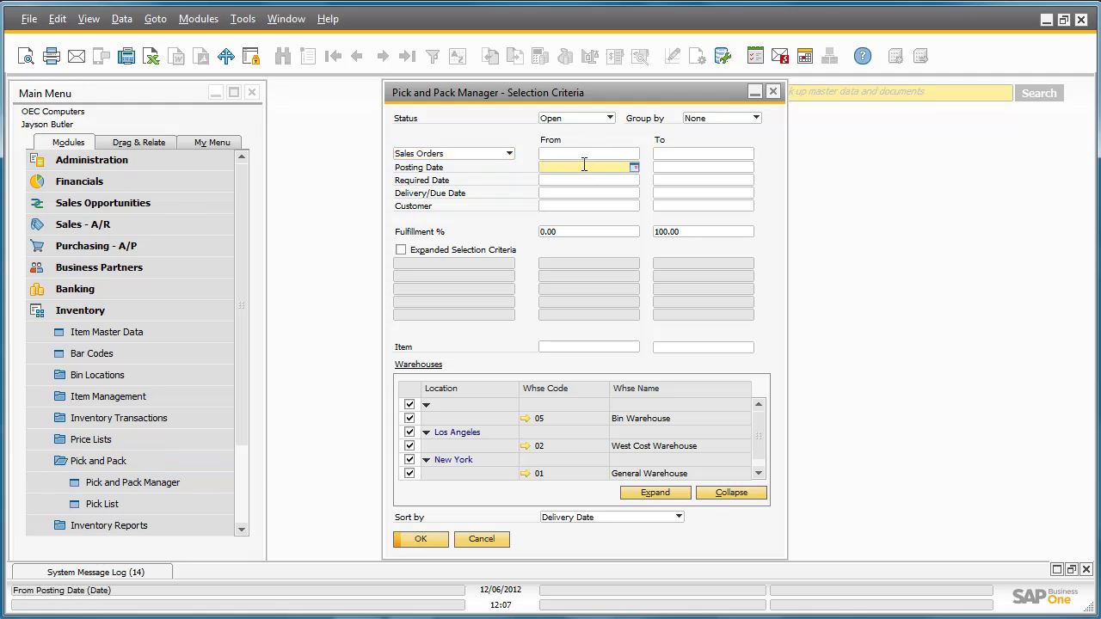
{"action": "type", "text": "t"}
{"action": "left_click", "coordinate": [678, 174]}
{"action": "type", "text": "t"}
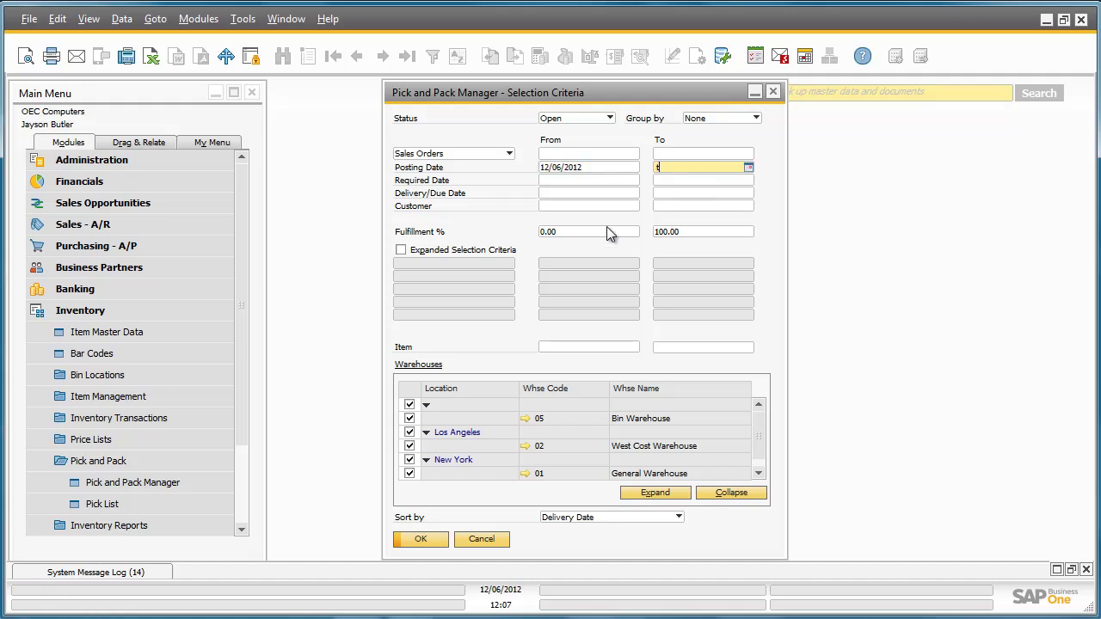
{"action": "key", "text": "Tab"}
{"action": "left_click", "coordinate": [422, 539]}
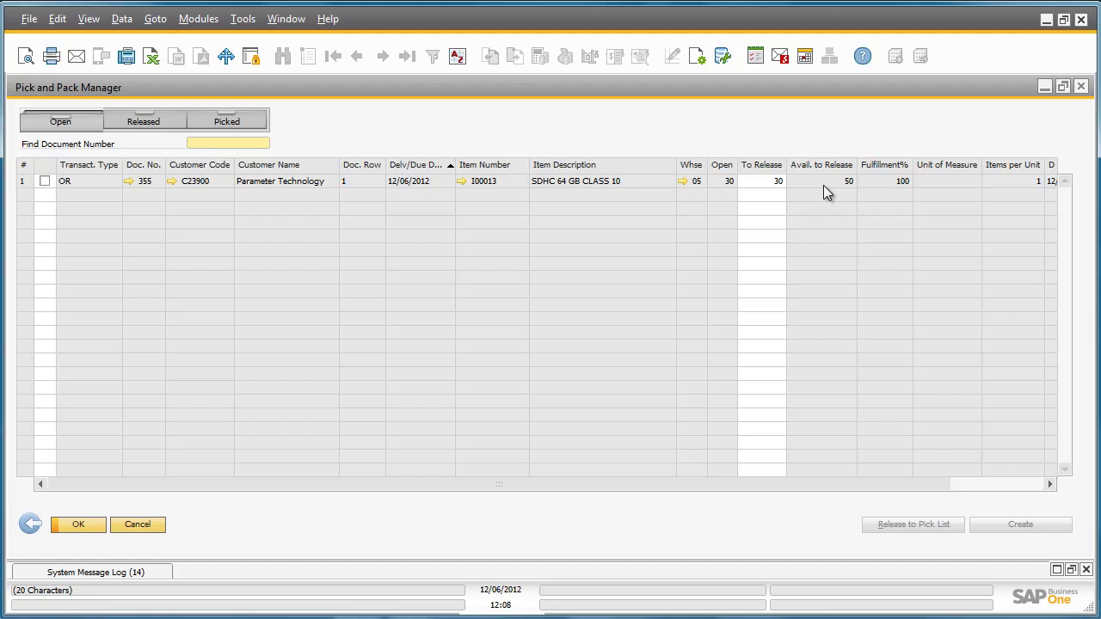
Step: Release the open SDHC order row to a pick list, generating it with no sublevel limits, no splitting and Bin Location Code Order allocation
{"action": "left_click", "coordinate": [45, 182]}
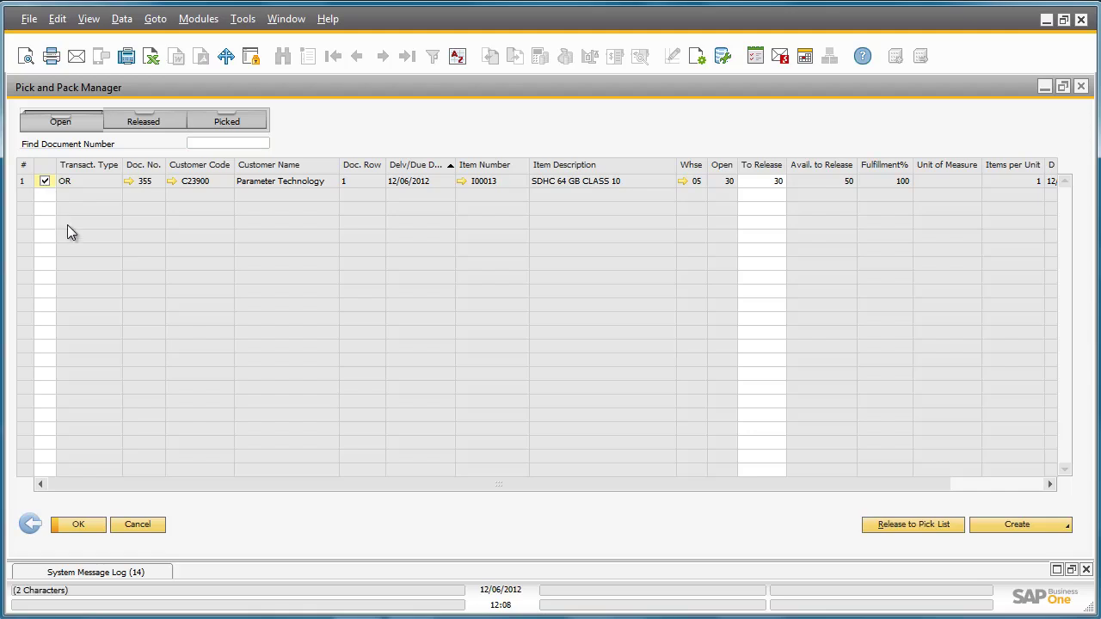
{"action": "left_click", "coordinate": [890, 524]}
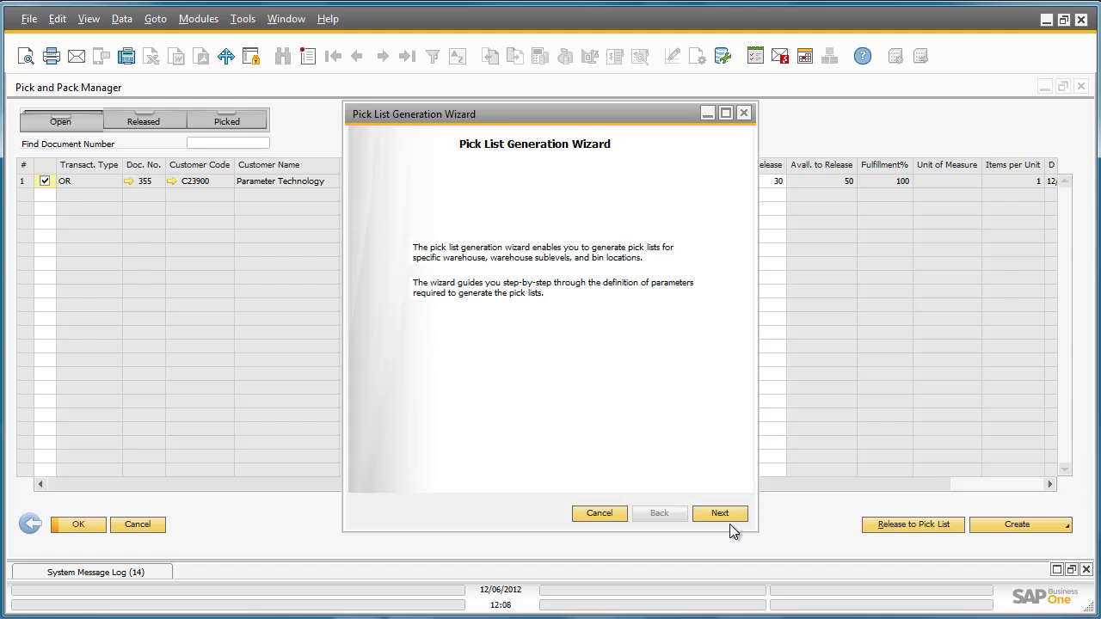
{"action": "left_click", "coordinate": [729, 520]}
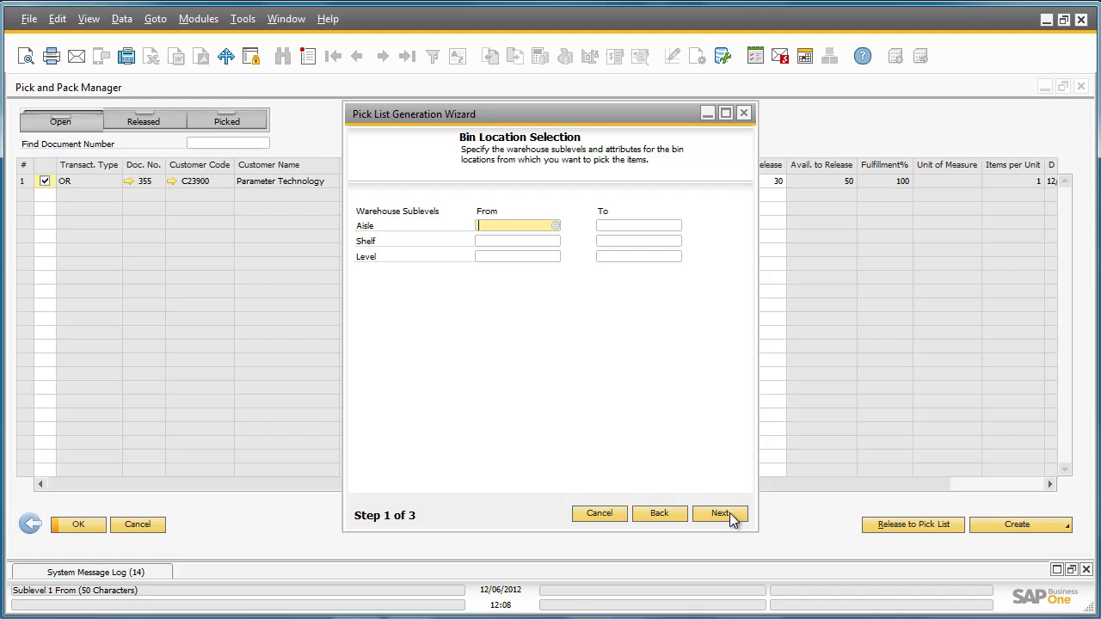
{"action": "left_click", "coordinate": [729, 512]}
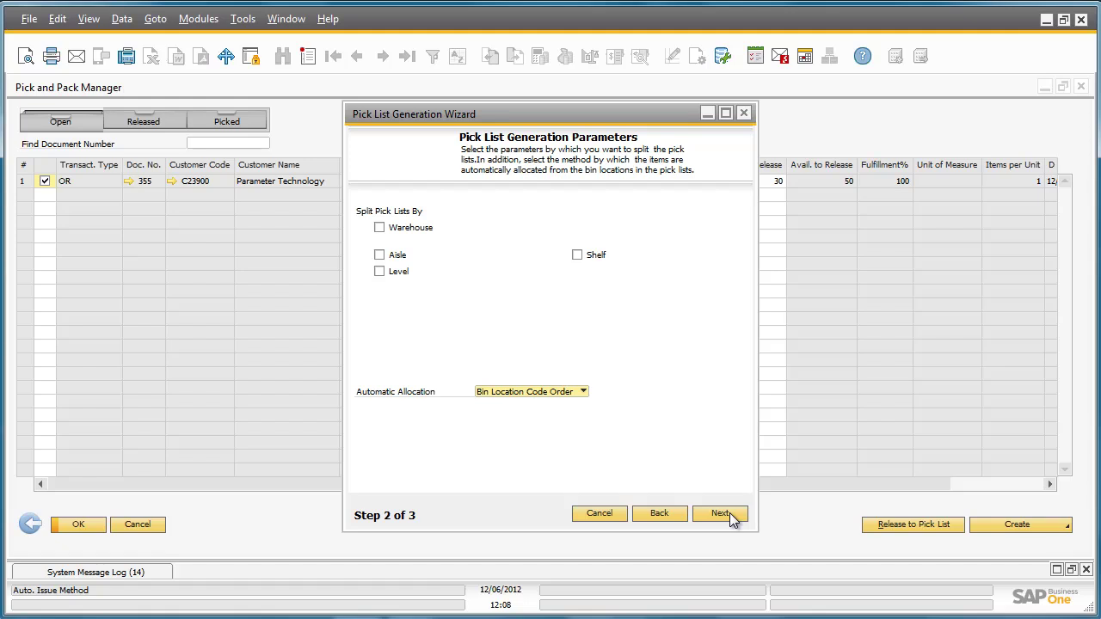
{"action": "left_click", "coordinate": [729, 513]}
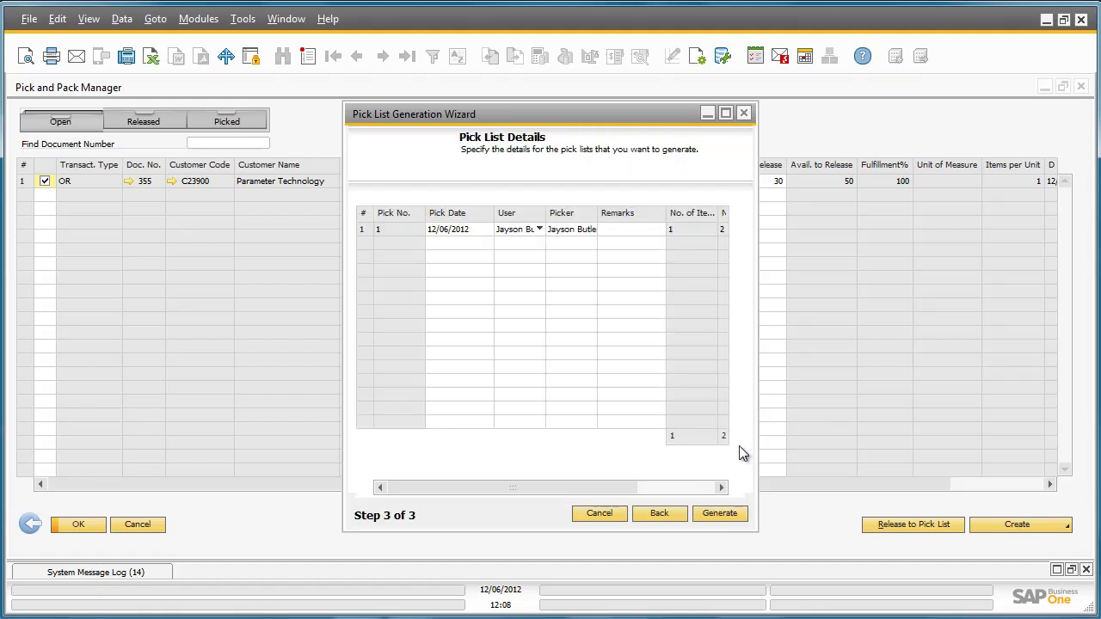
{"action": "left_click", "coordinate": [725, 114]}
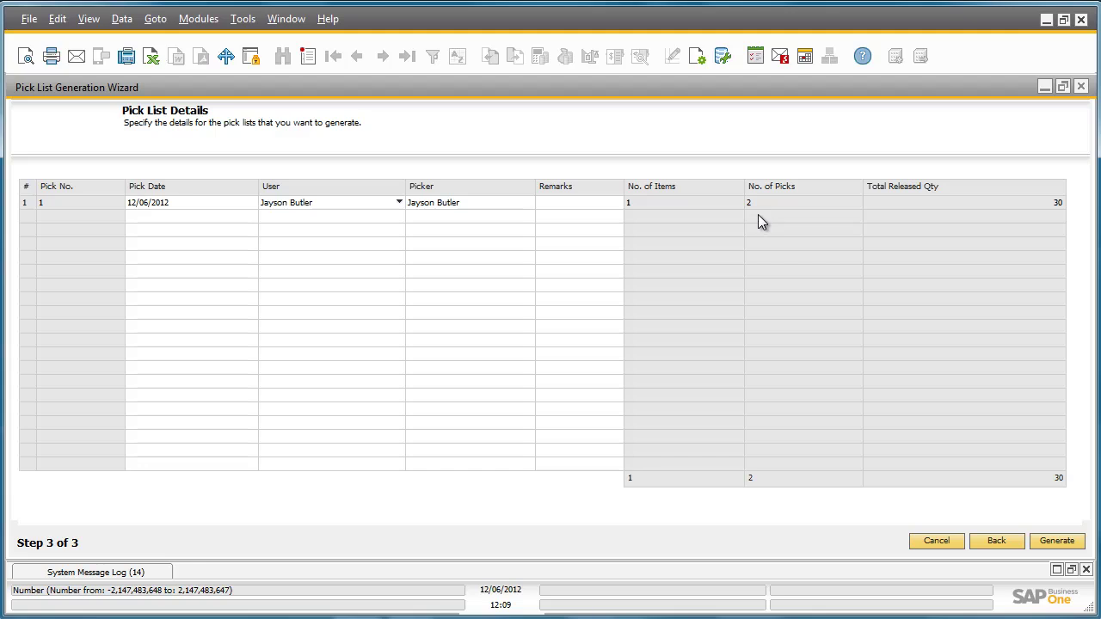
{"action": "left_click", "coordinate": [1052, 543]}
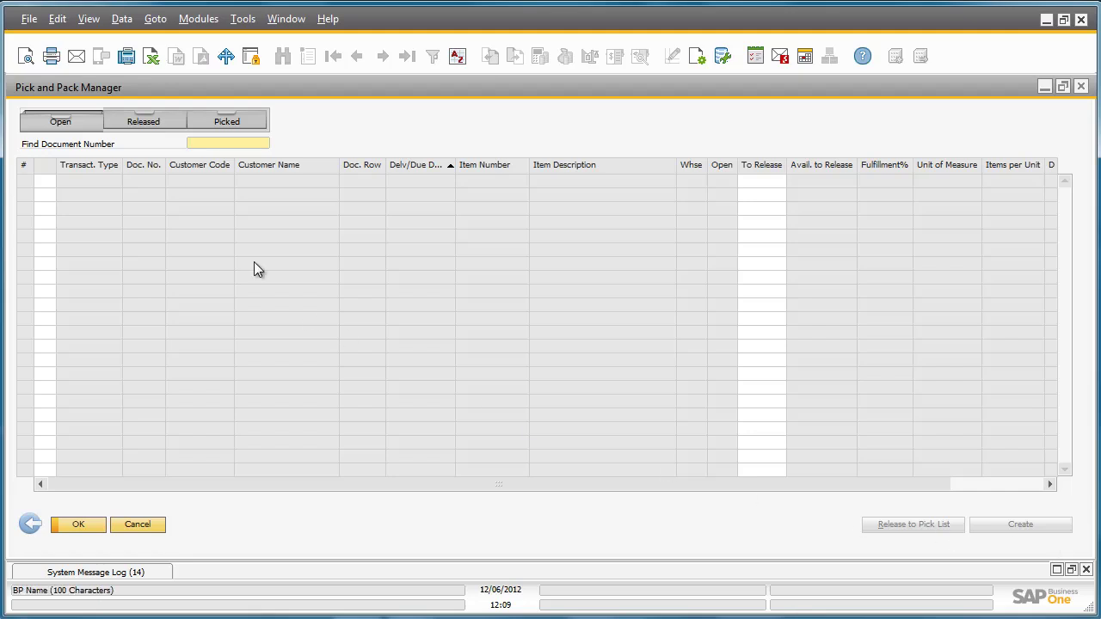
Step: Open the pick list of the released order row, enlarge it, pick all released quantities and update the list
{"action": "left_click", "coordinate": [138, 120]}
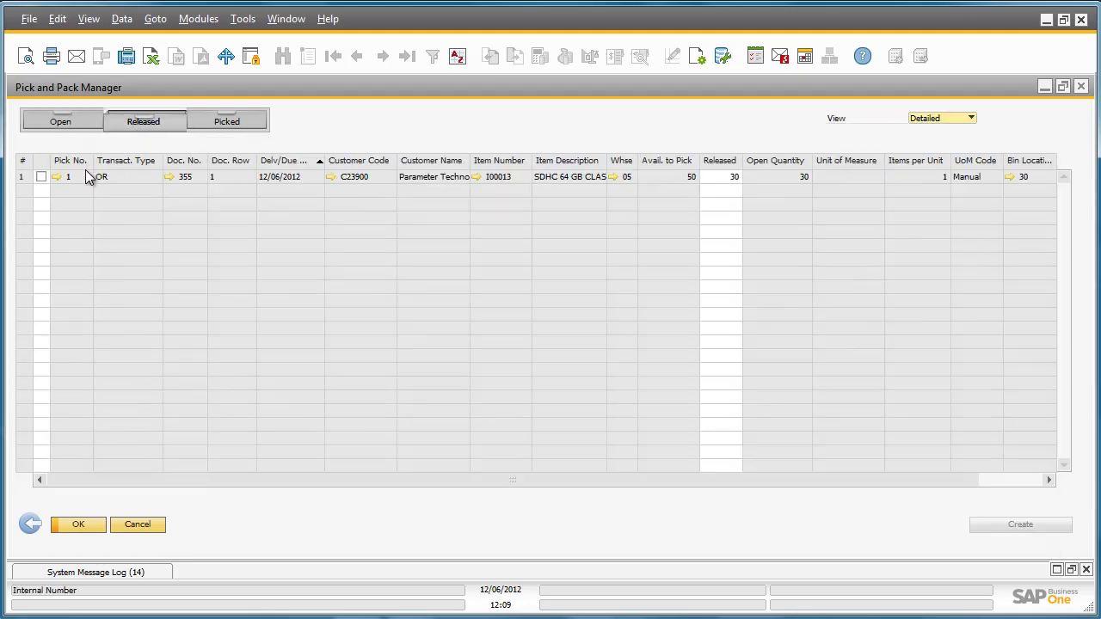
{"action": "left_click", "coordinate": [41, 176]}
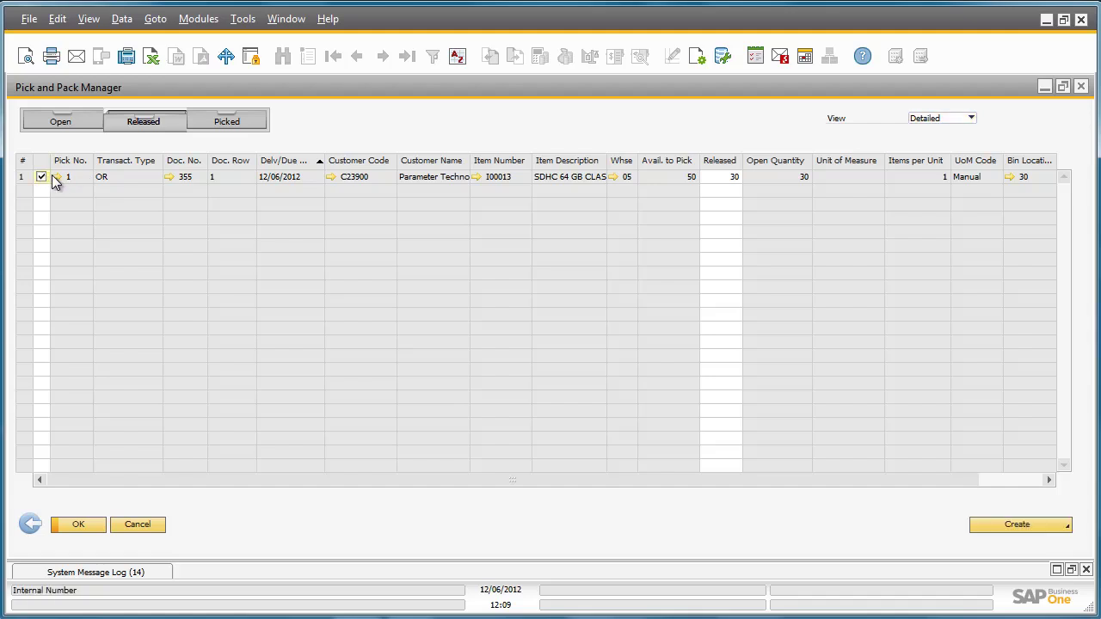
{"action": "left_click", "coordinate": [58, 176]}
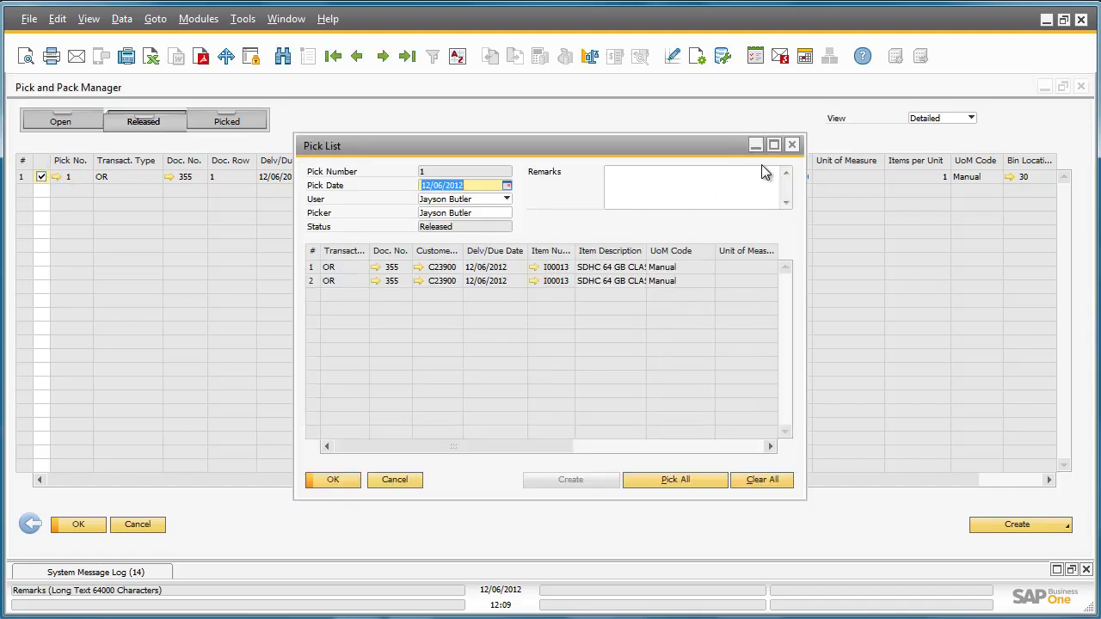
{"action": "left_click", "coordinate": [775, 145]}
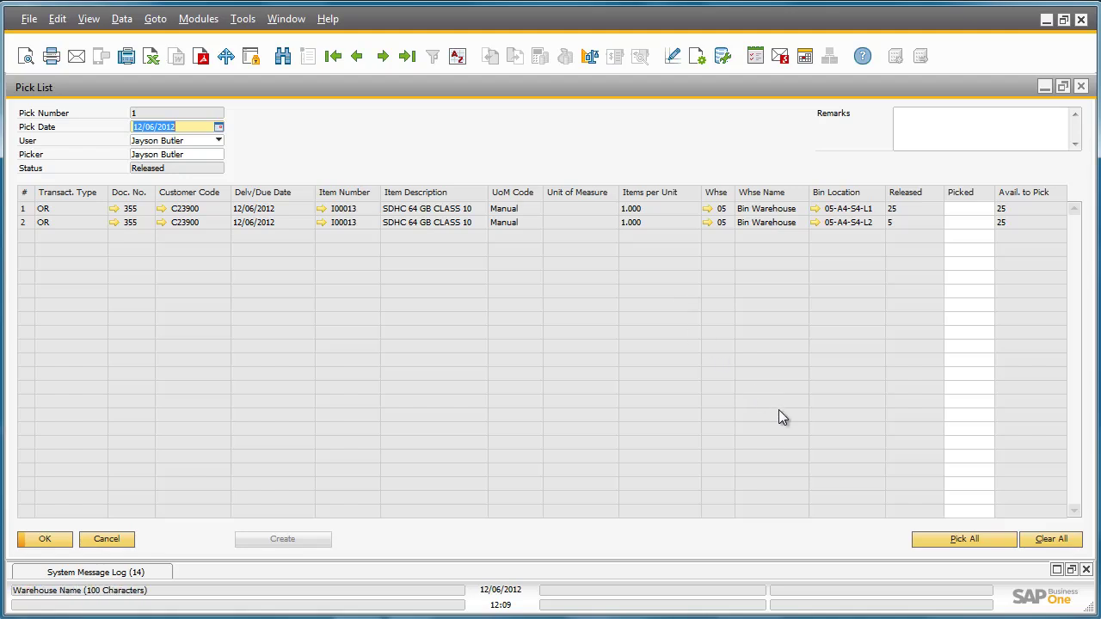
{"action": "left_click", "coordinate": [972, 540]}
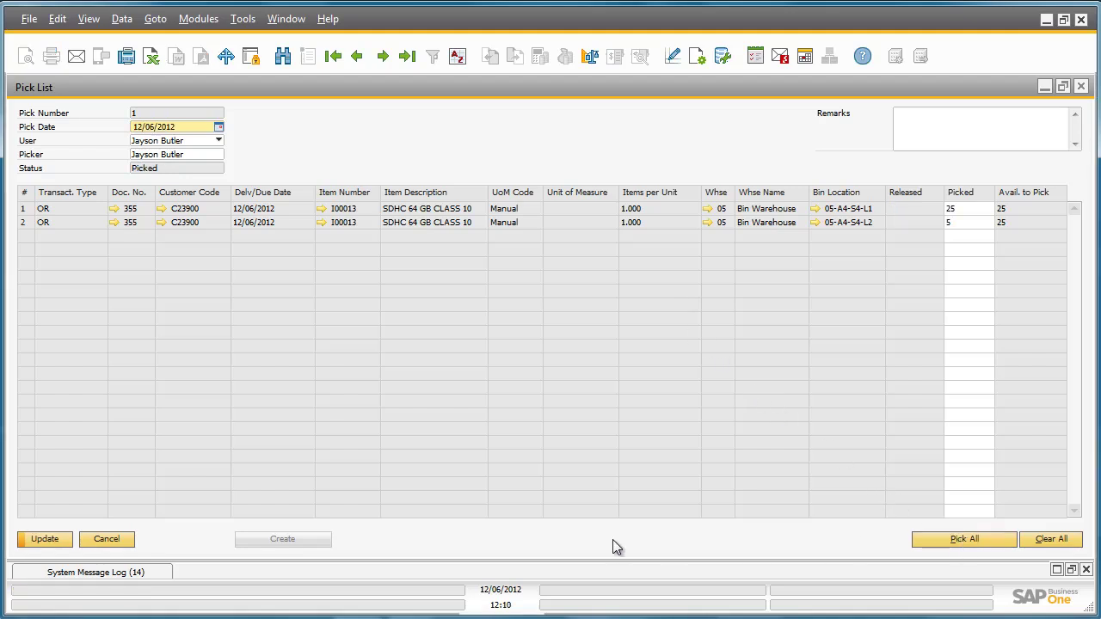
{"action": "left_click", "coordinate": [47, 540]}
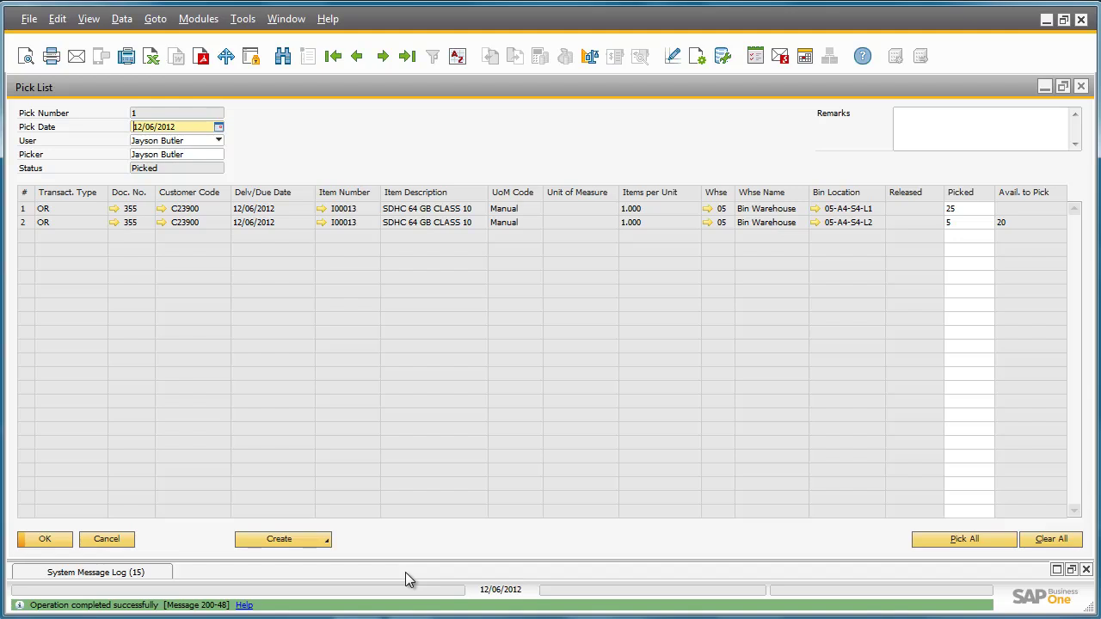
Step: Create a manual delivery from the pick list and review the bin location allocation of its SDHC row
{"action": "left_click", "coordinate": [314, 540]}
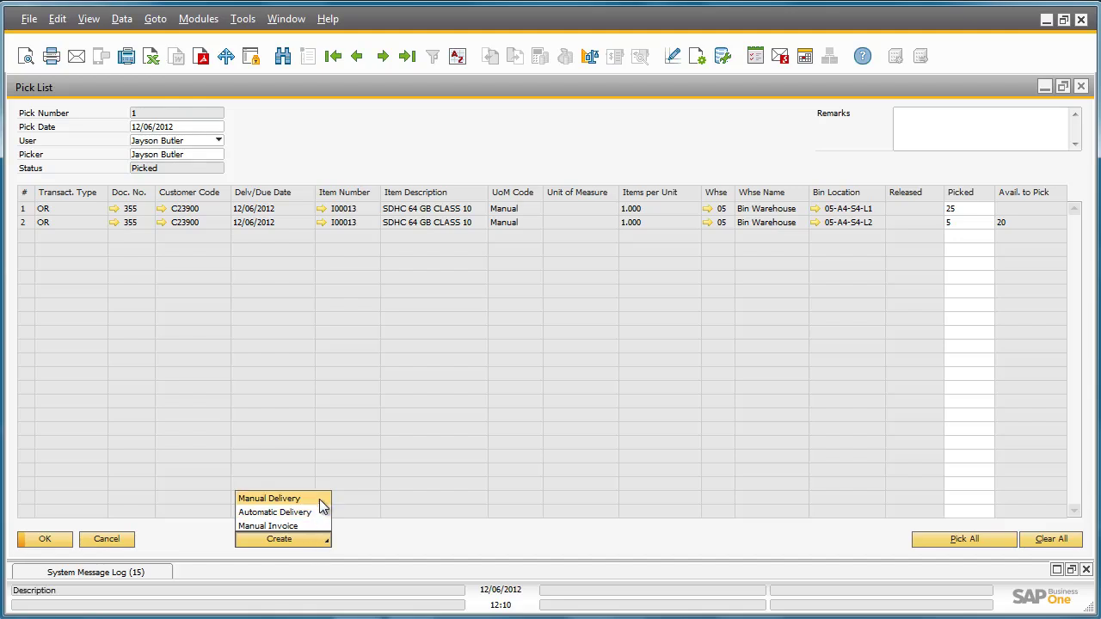
{"action": "left_click", "coordinate": [319, 498]}
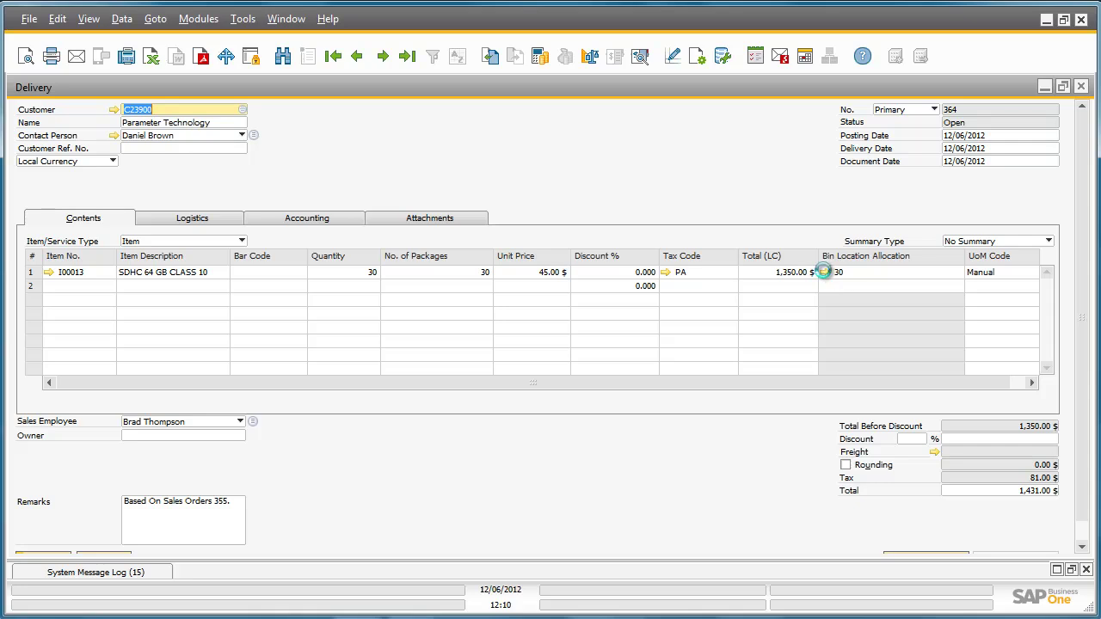
{"action": "left_click", "coordinate": [825, 272]}
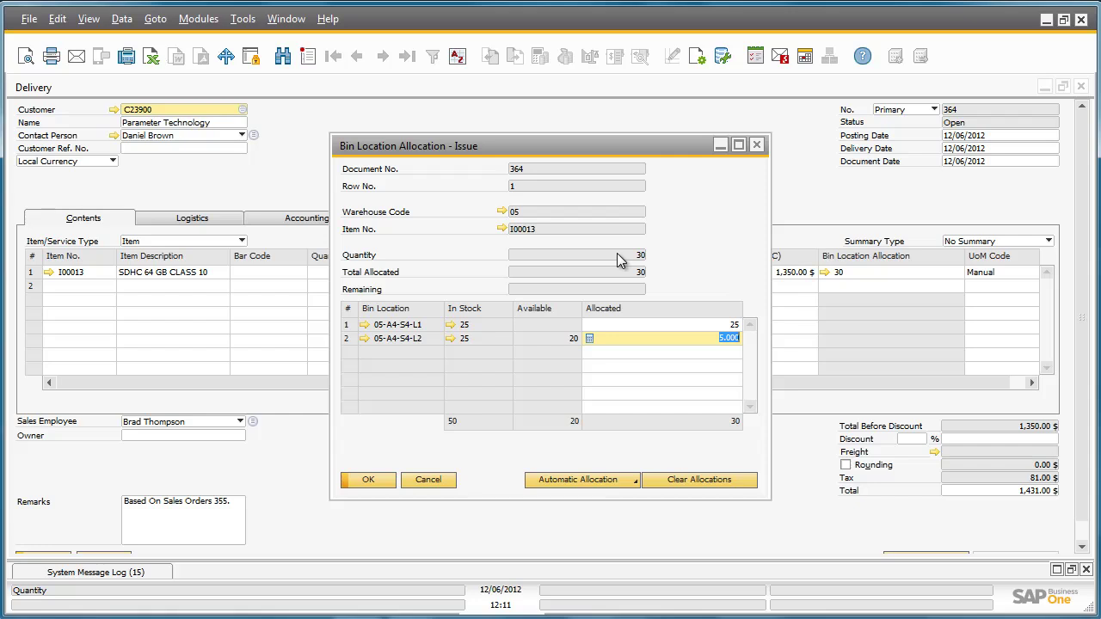
{"action": "left_click", "coordinate": [377, 482]}
Step: Add the delivery and accept that it cannot be changed
{"action": "scroll", "coordinate": [367, 476], "scroll_direction": "down", "scroll_amount": 1}
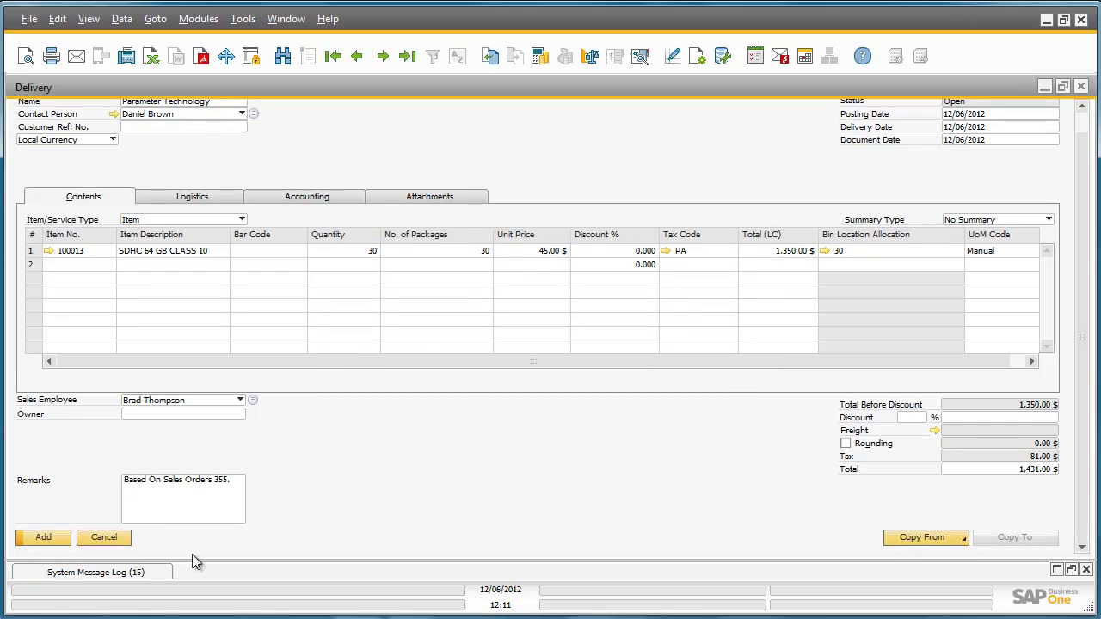
{"action": "left_click", "coordinate": [42, 537]}
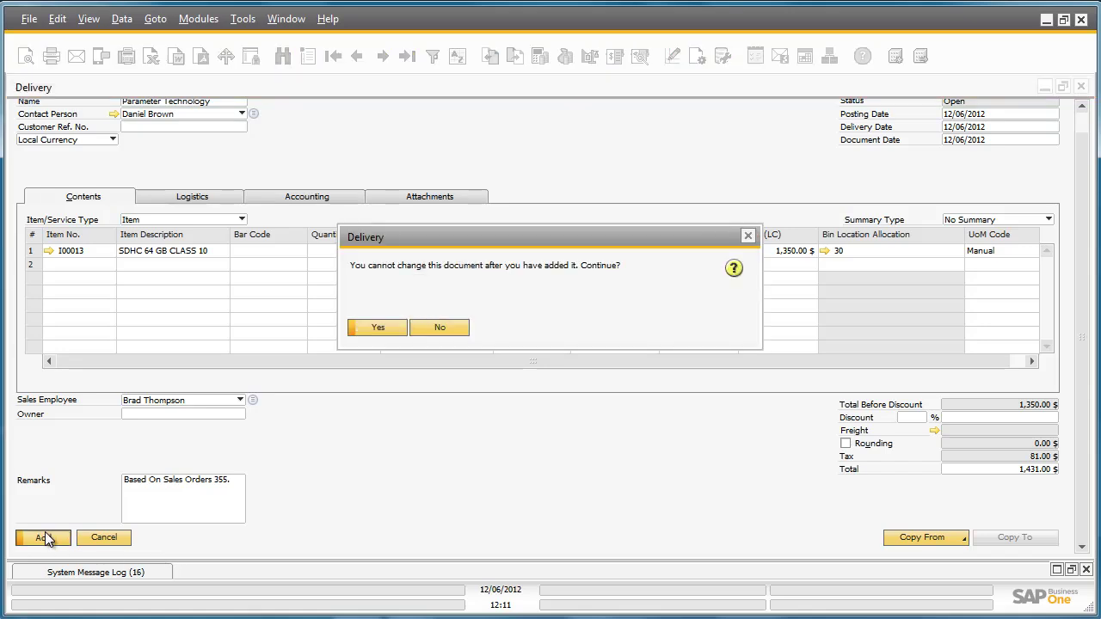
{"action": "left_click", "coordinate": [381, 328]}
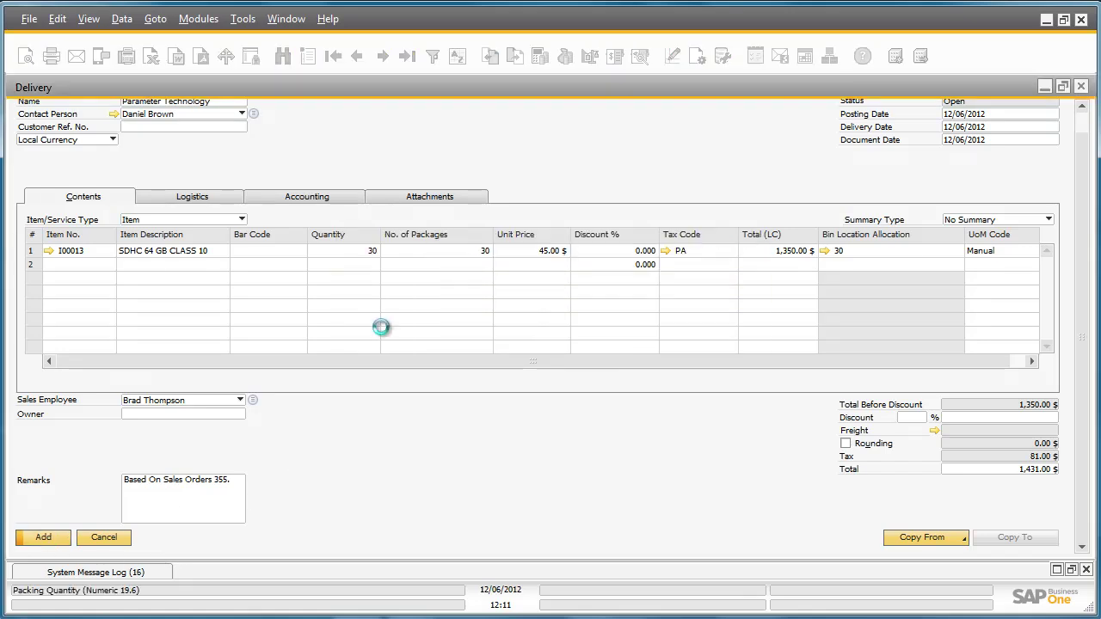